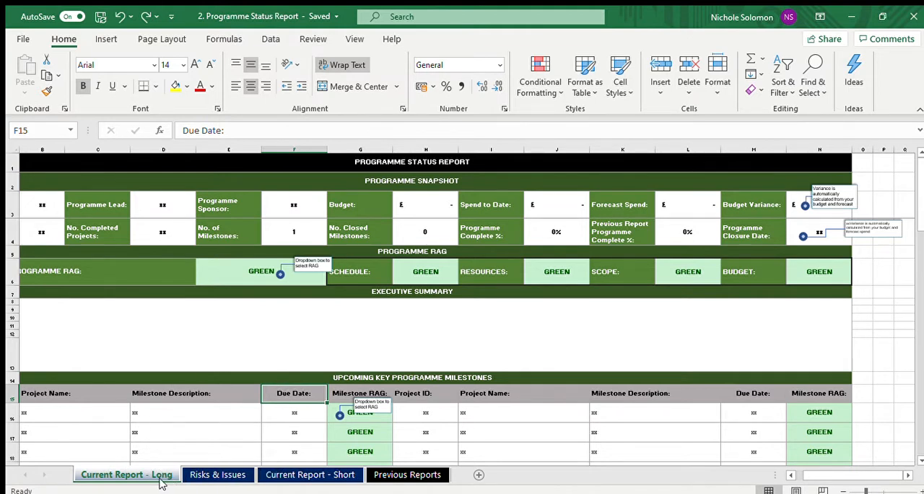
Step: Look through the Risks & Issues and Current Report - Short sheets and return to Current Report - Long
left_click(201, 475)
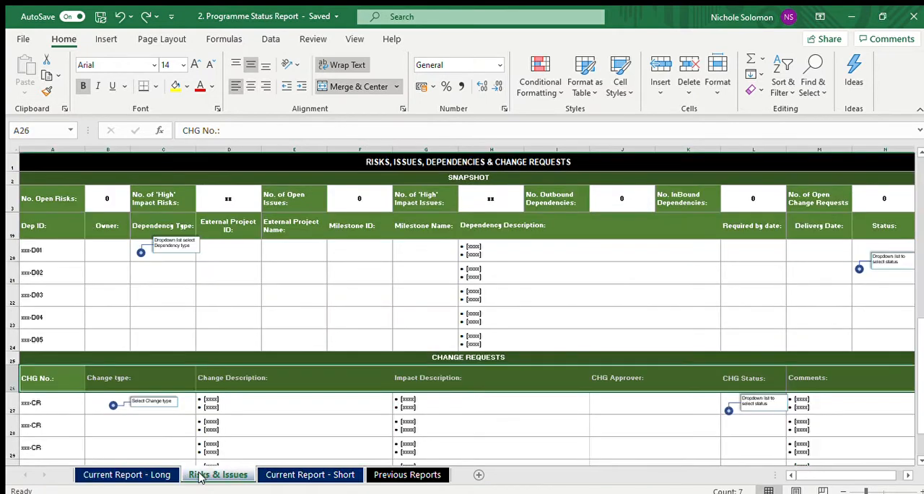
left_click(271, 476)
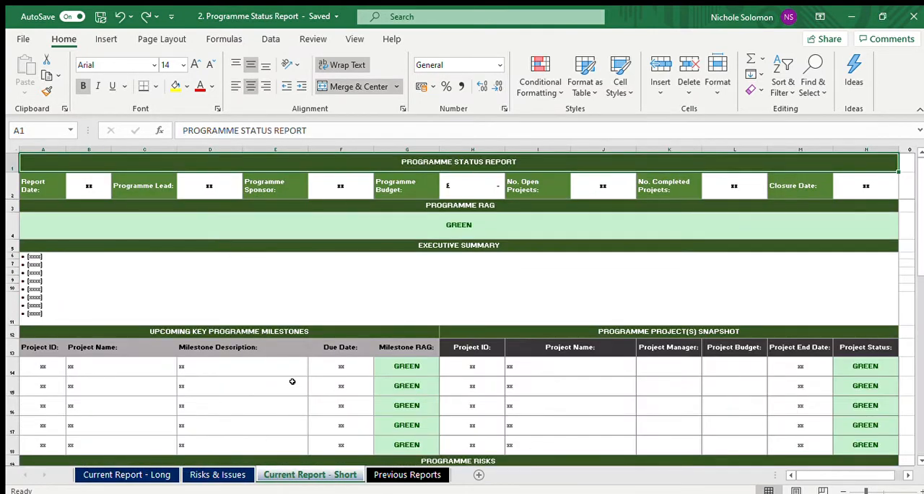
left_click(126, 476)
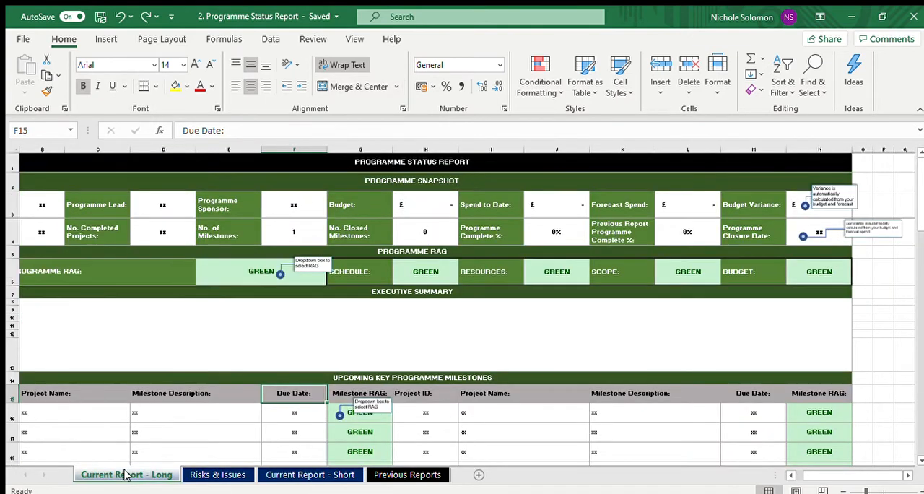
Step: Enter 20/4/20 as the report date in the Programme Snapshot of the long report
left_click(73, 173)
key("Left")
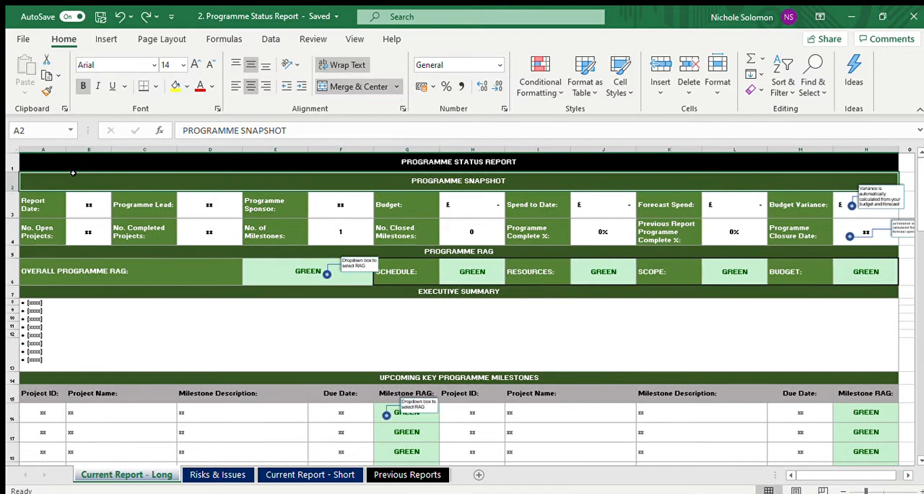
key("Down")
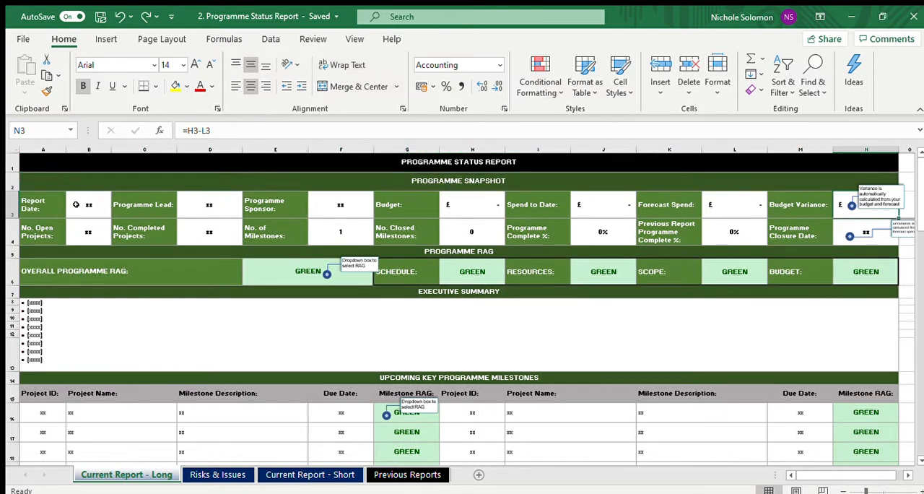
left_click(75, 205)
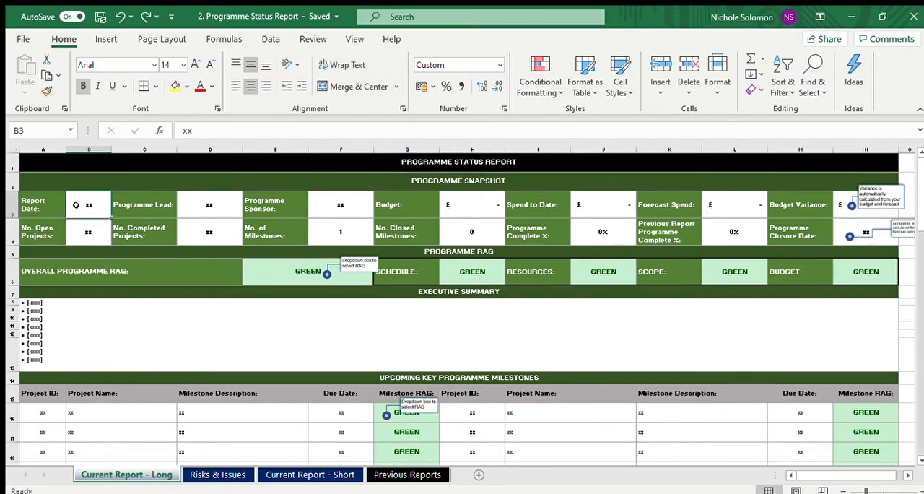
type("20/4/")
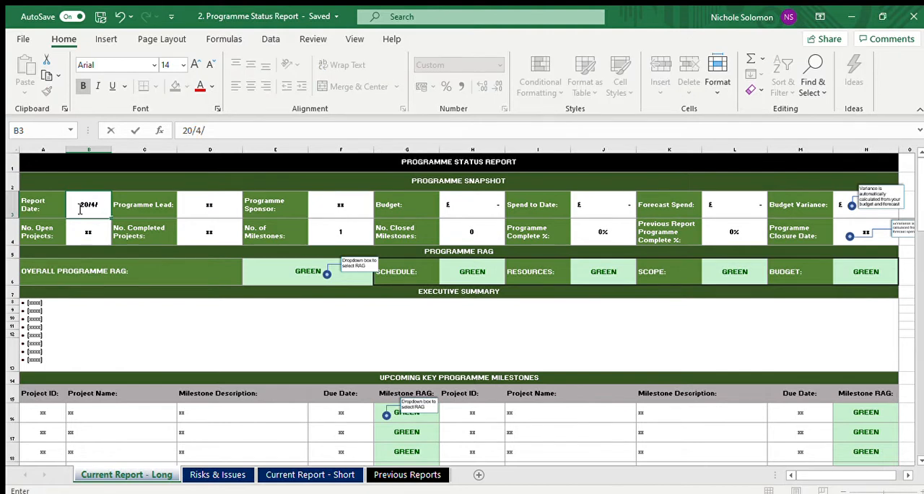
type("20")
key("Tab")
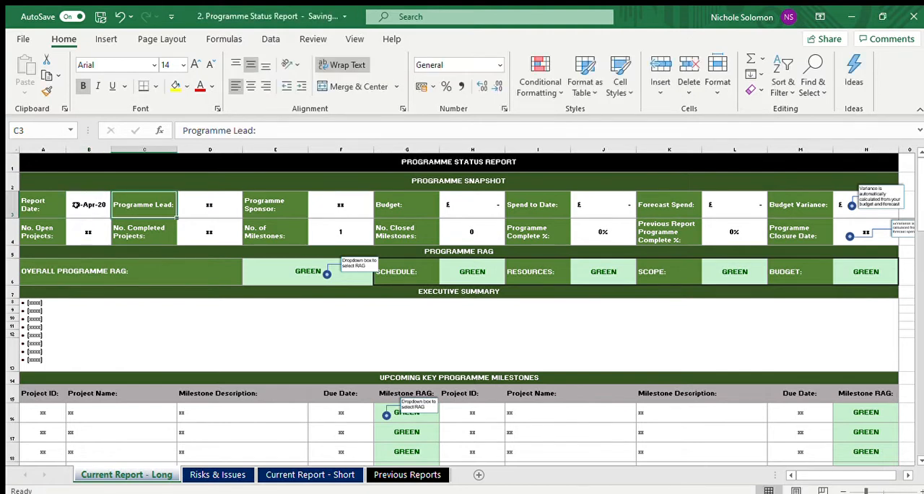
Step: Enter the programme lead's full name in the Programme Snapshot
key("Tab")
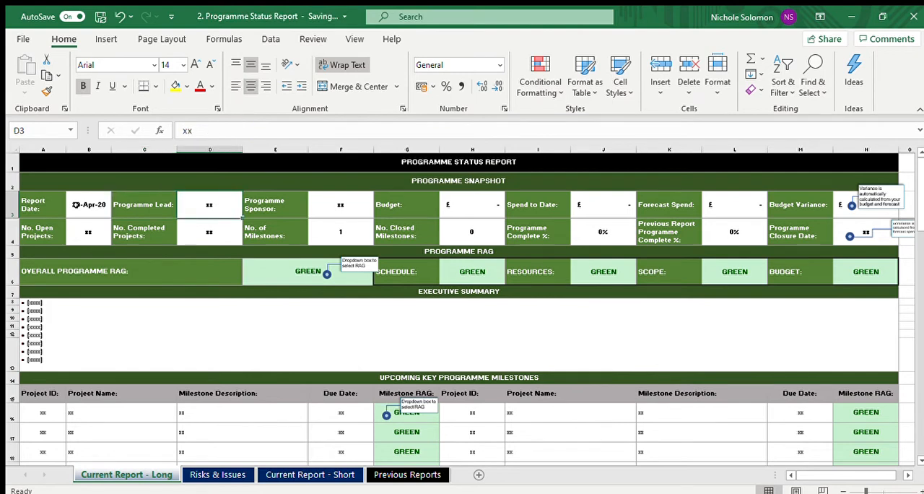
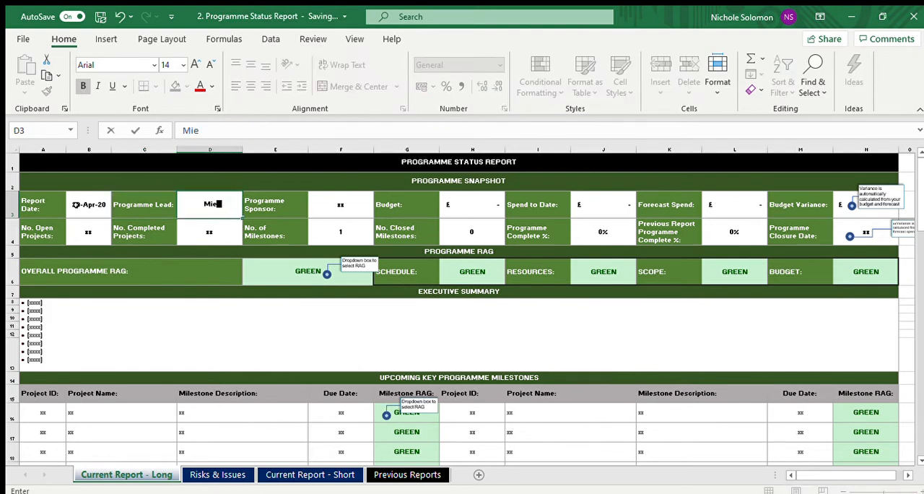
key("Tab")
key("Tab")
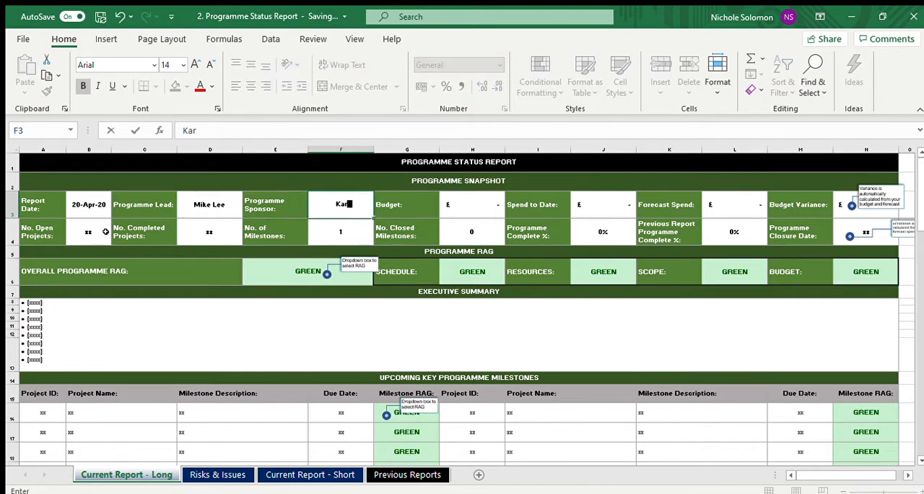
Step: Enter the programme sponsor's full name in the Programme Snapshot
key("Tab")
key("Tab")
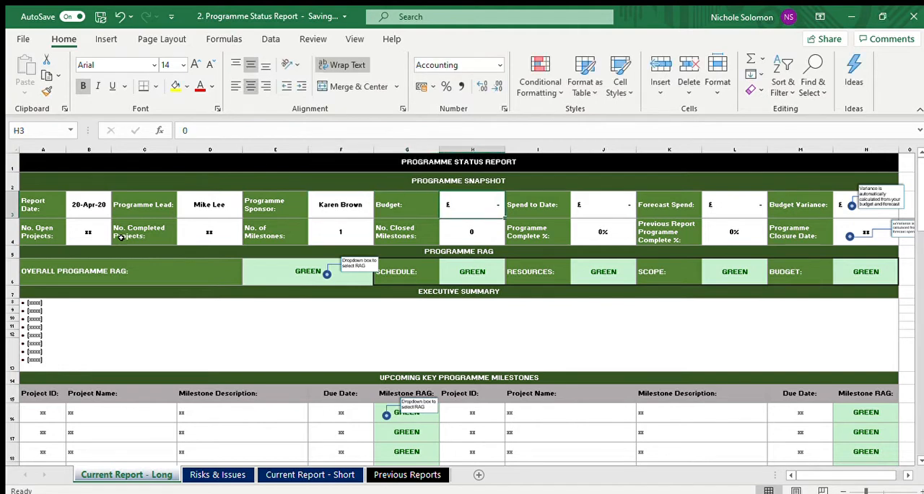
Step: Set the programme budget to 1500000 and the spend to date to 650000
type("1500000")
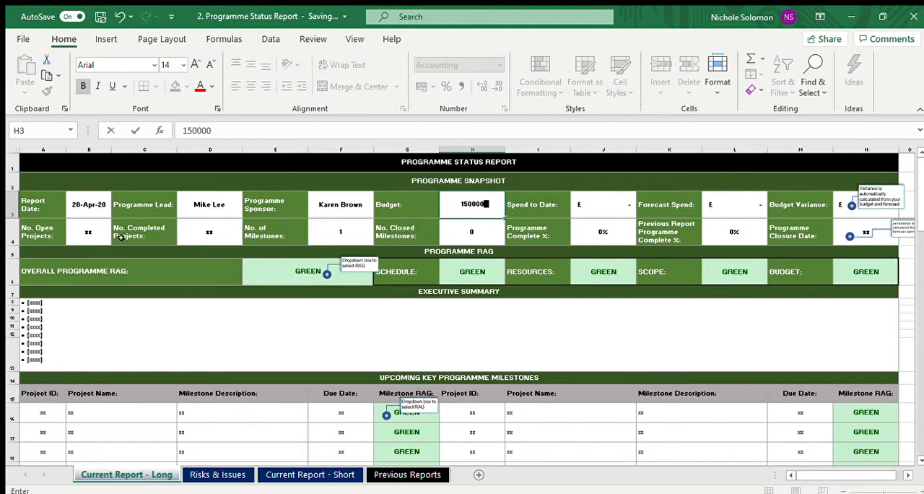
key("Tab")
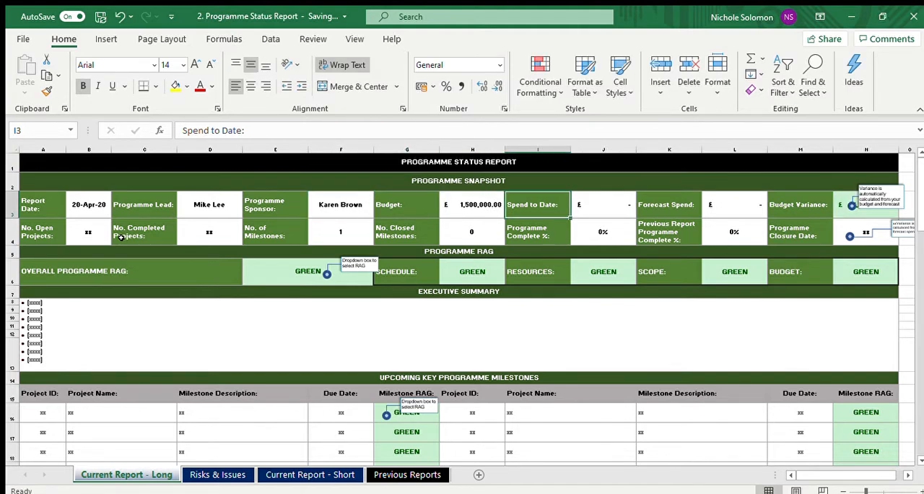
key("Tab")
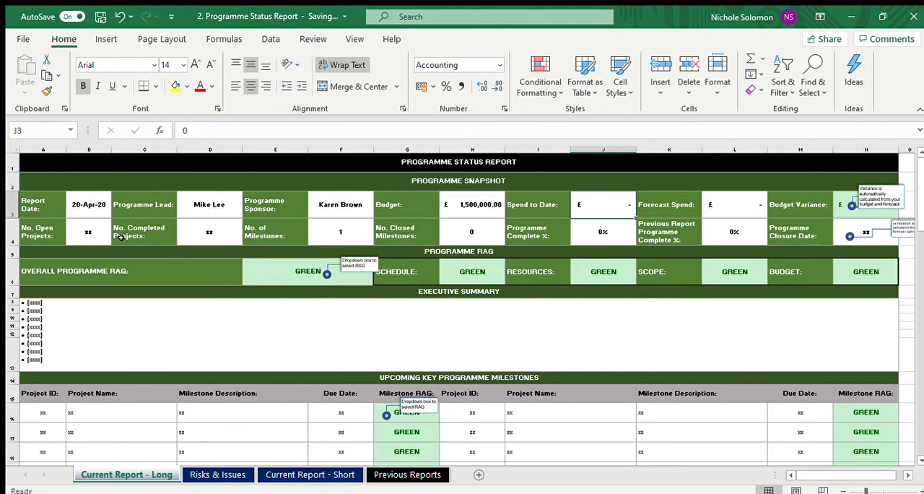
type("650000")
key("Tab")
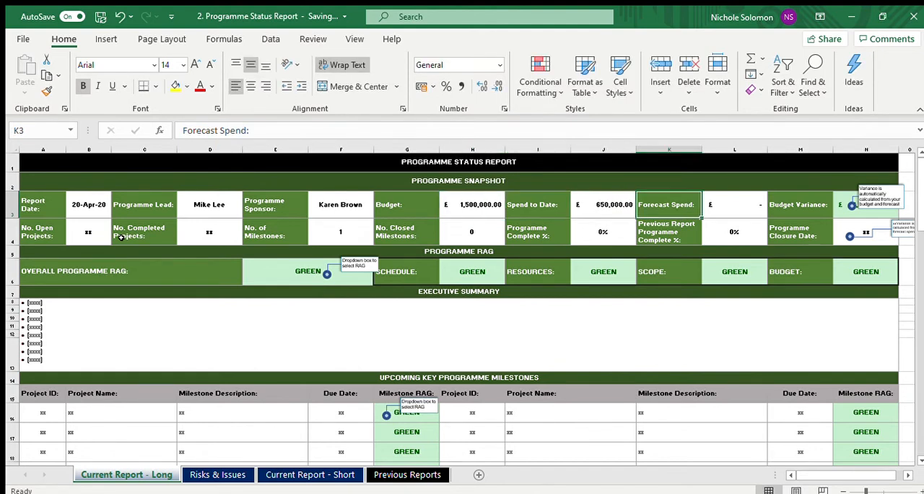
Step: Set the forecast spend to 2000000 and shift the variance note slightly aside to uncover the budget variance
key("shift+Tab")
key("Tab")
key("Tab")
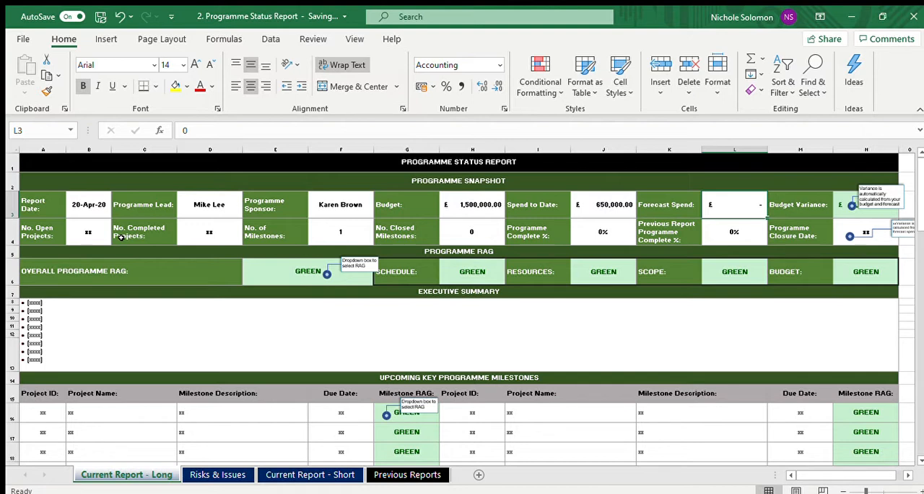
type("2000000")
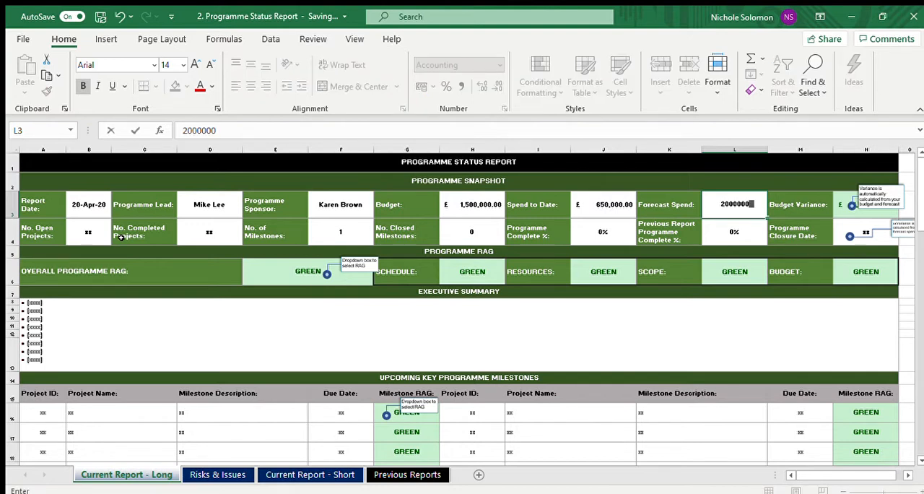
key("Return")
key("Up")
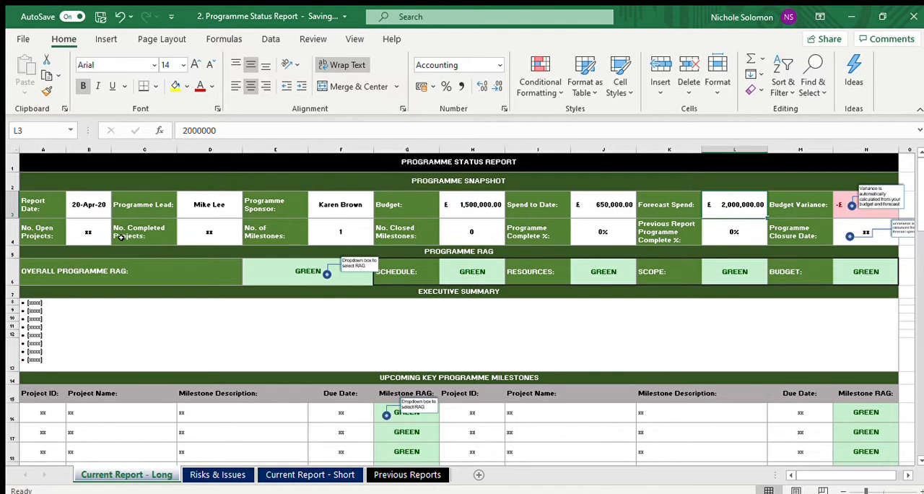
left_click(870, 196)
mouse_move(892, 188)
left_mouse_down()
mouse_move(900, 224)
mouse_move(895, 182)
left_mouse_up()
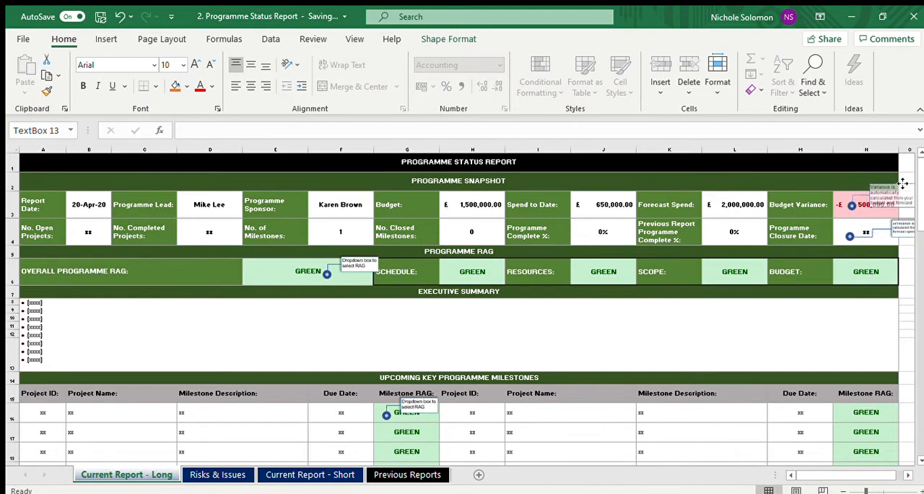
Step: Set the number of open projects to 20 and the number of completed projects to 2
left_click(99, 223)
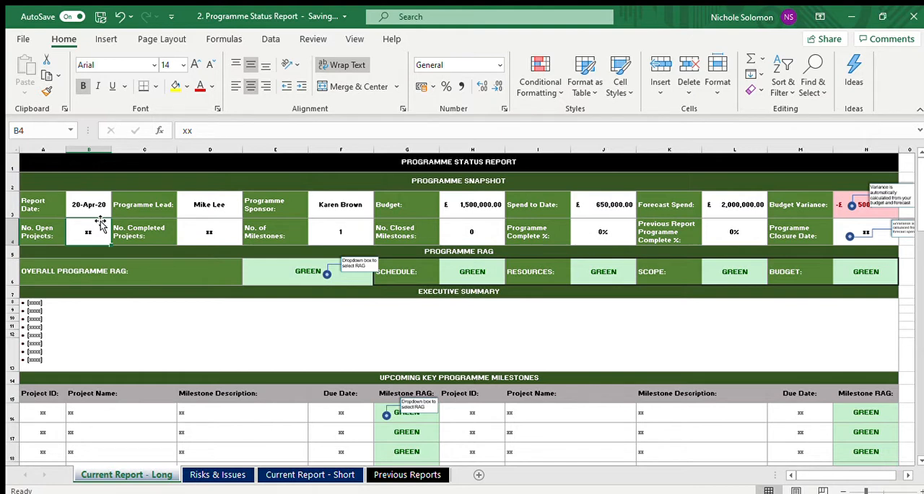
type("20")
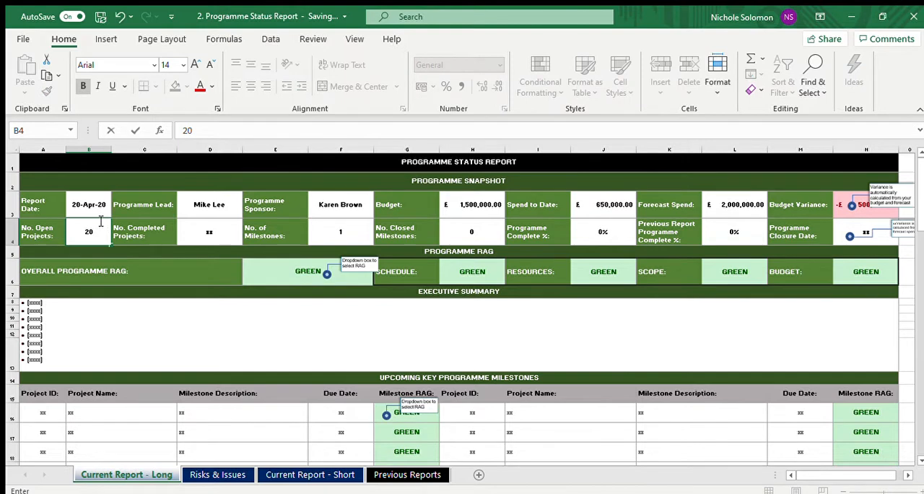
key("Tab")
key("Tab")
type("2")
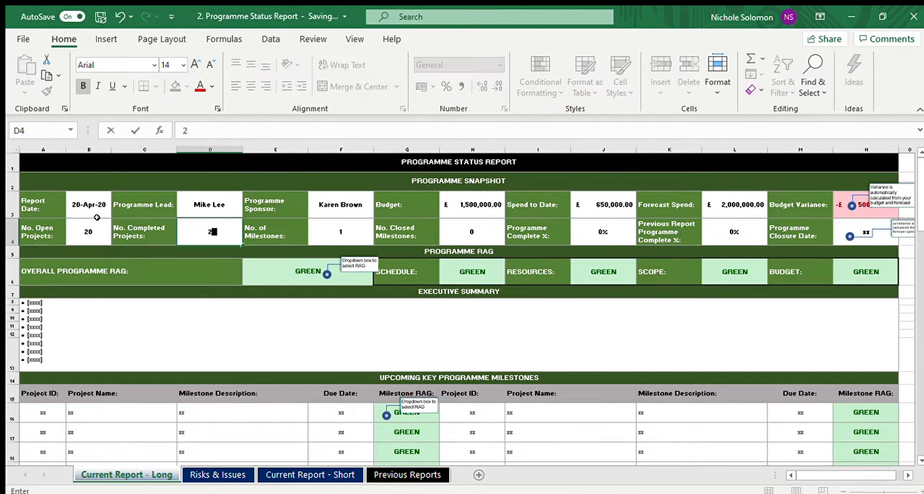
key("Tab")
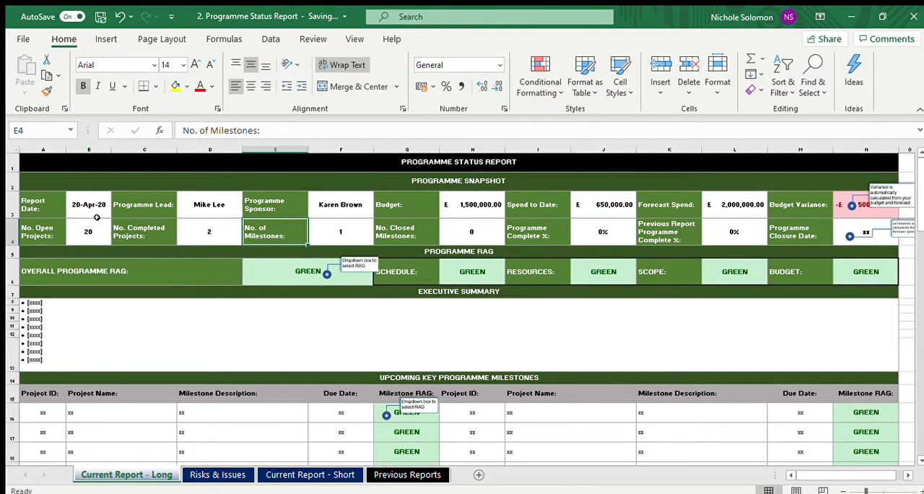
Step: Set the number of milestones to 150 and the number of closed milestones to 25
key("Tab")
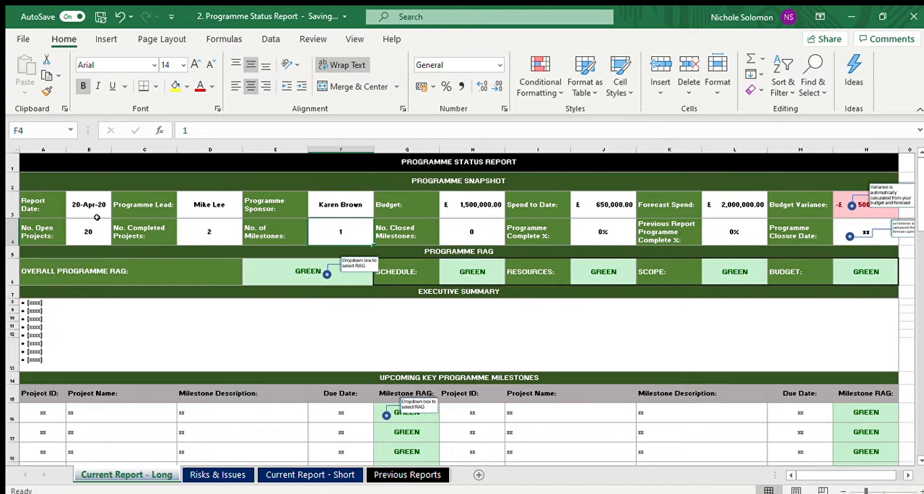
type("150")
key("Tab")
key("Tab")
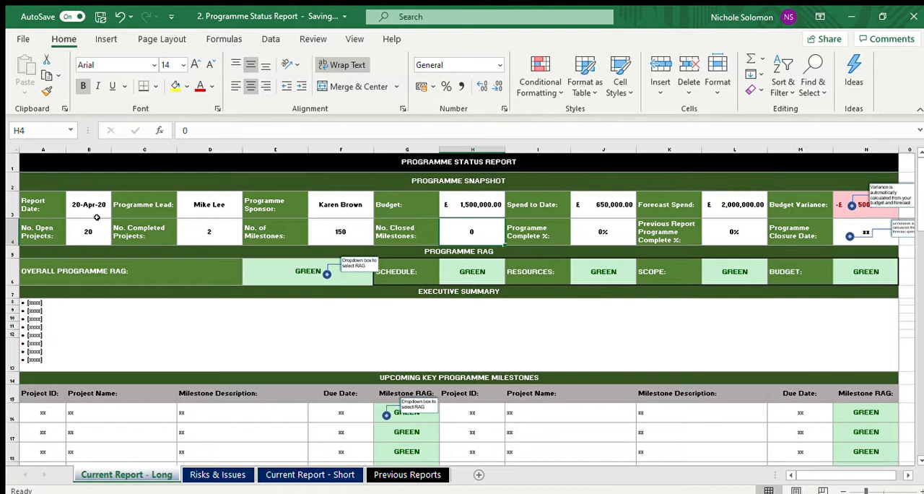
type("25")
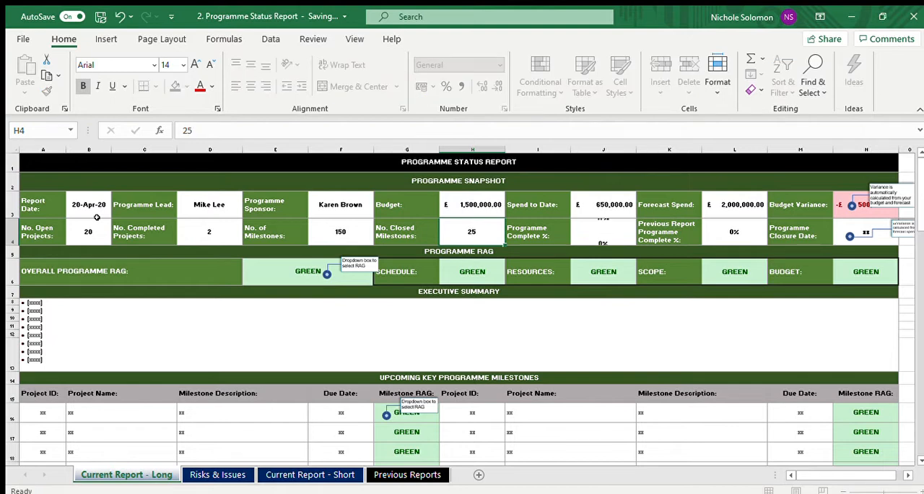
key("Tab")
Step: Examine the Programme Complete % cell and the formula that calculates it
key("Right")
key("Left")
key("Left")
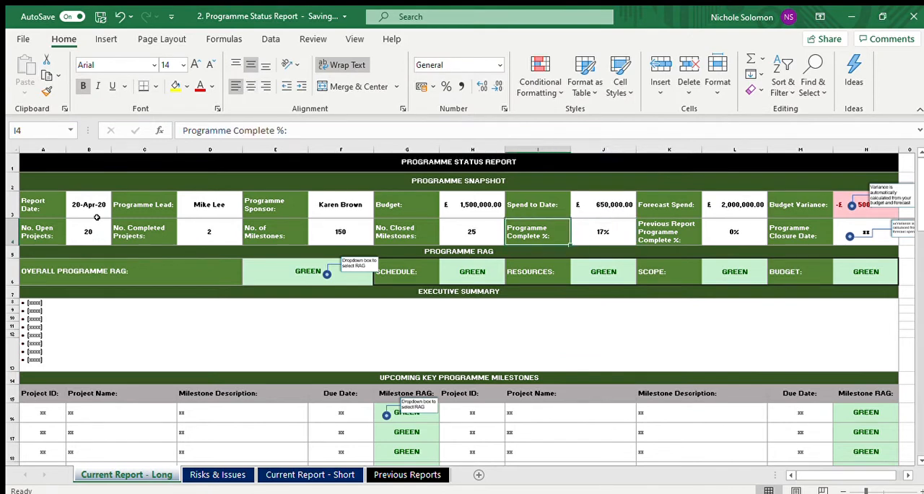
key("Right")
key("Right")
key("Right")
key("Left")
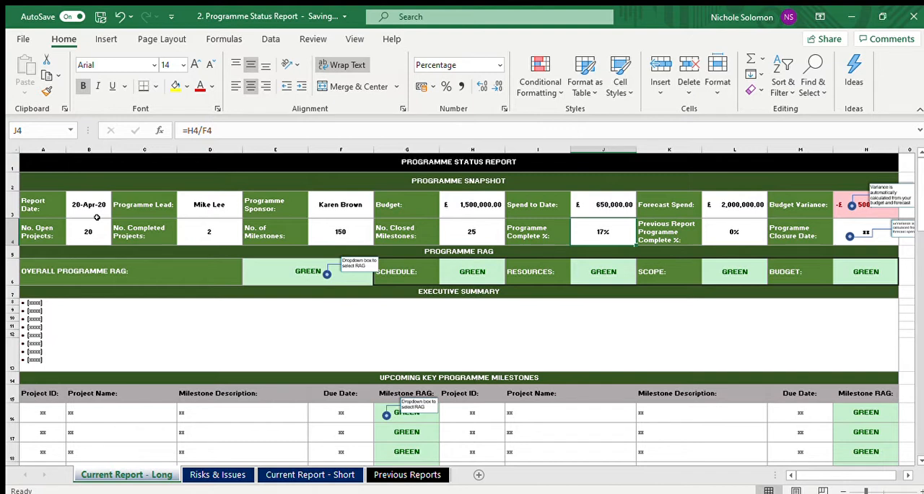
key("Up")
key("Down")
Step: Set the Previous Report Programme Complete % to 17%
key("Right")
key("Right")
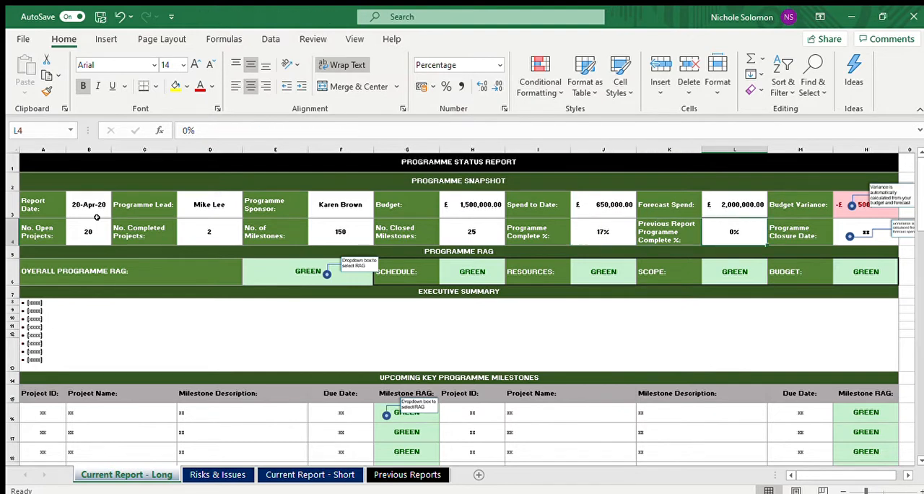
type("17")
key("Return")
key("Up")
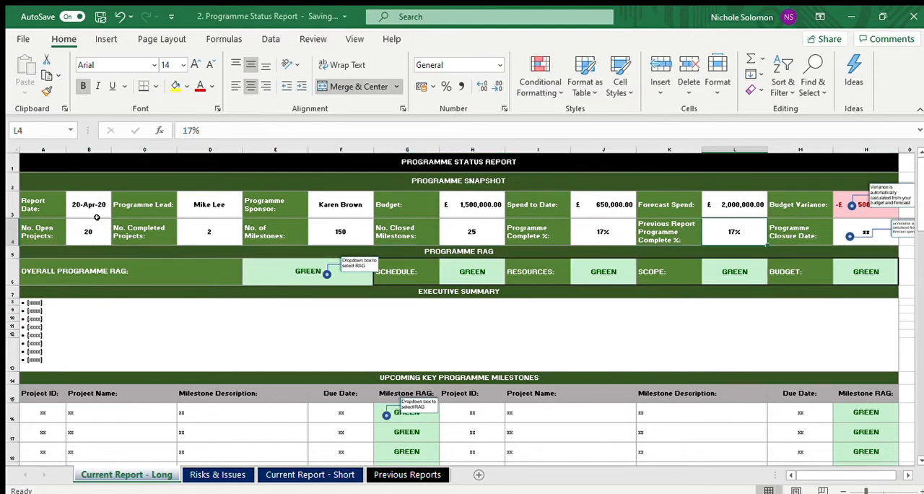
Step: Change the report date in the Programme Snapshot to 1/5/20
key("Left")
key("Left")
key("Left")
key("Left")
key("Left")
key("Left")
key("Left")
key("Left")
key("Left")
key("Left")
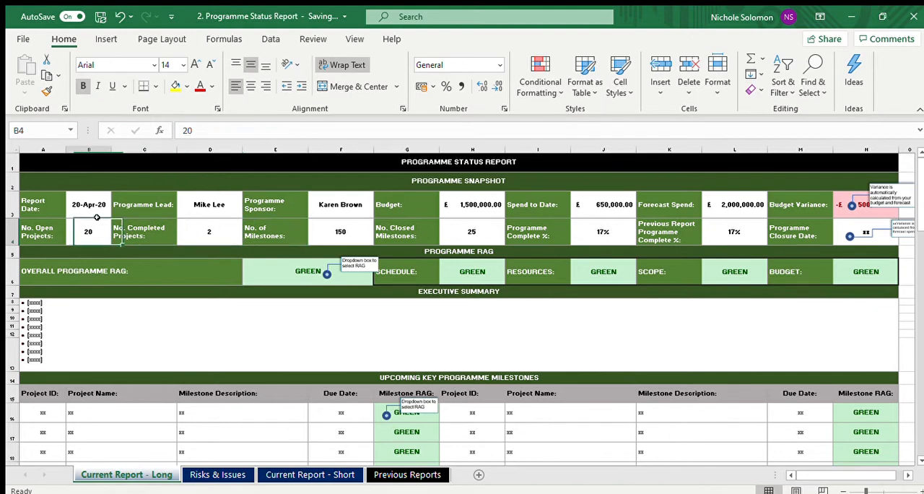
key("Up")
key("BackSpace")
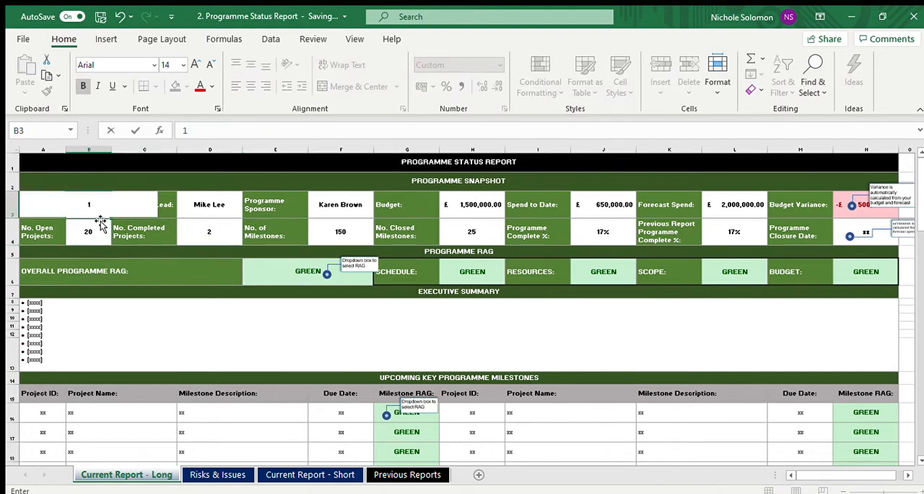
type("1/5/20")
key("Tab")
Step: Go back to the Previous Report Programme Complete % value and review it
key("Down")
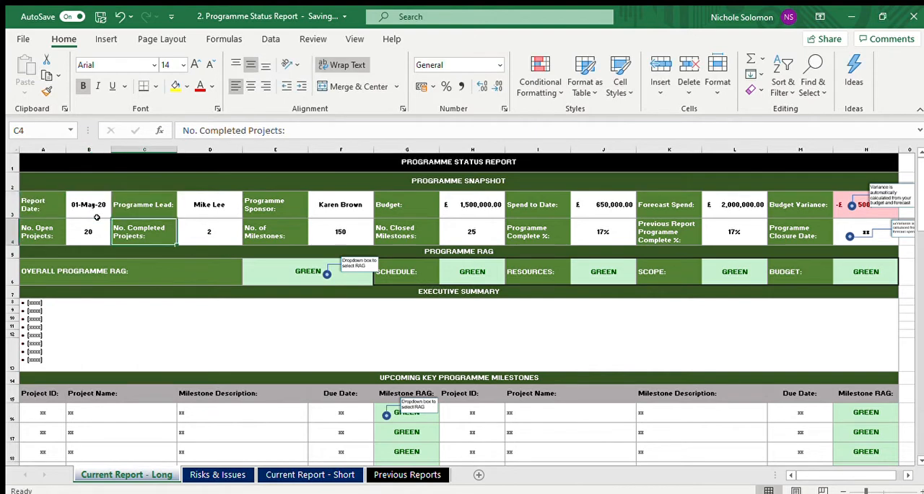
key("Right")
key("Right")
key("Right")
key("Right")
key("Right")
key("Right")
key("Right")
key("Right")
key("Right")
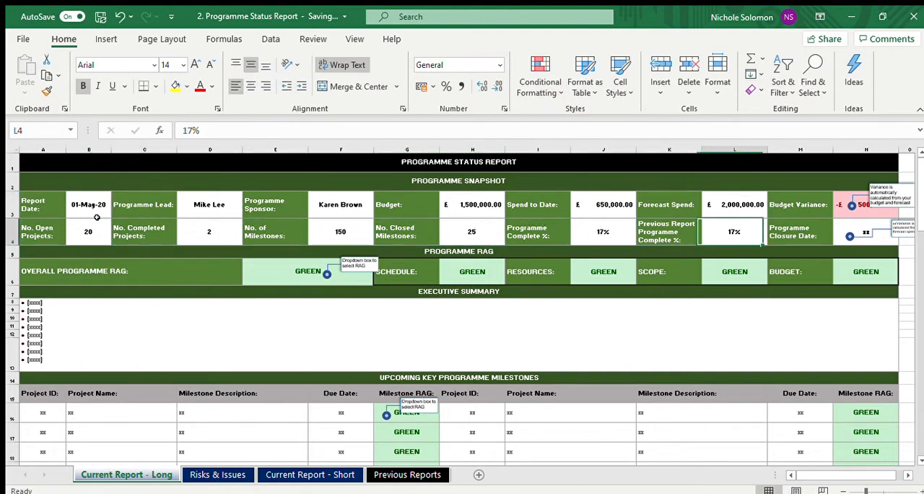
Step: Set No. Closed Milestones in the Programme Snapshot to 40 and check the recalculated Programme Complete %
key("Left")
key("Left")
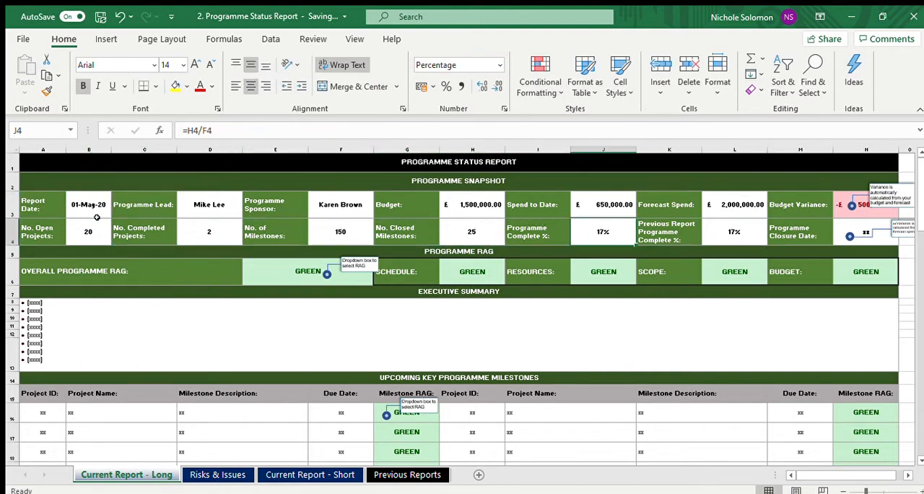
key("Left")
key("Left")
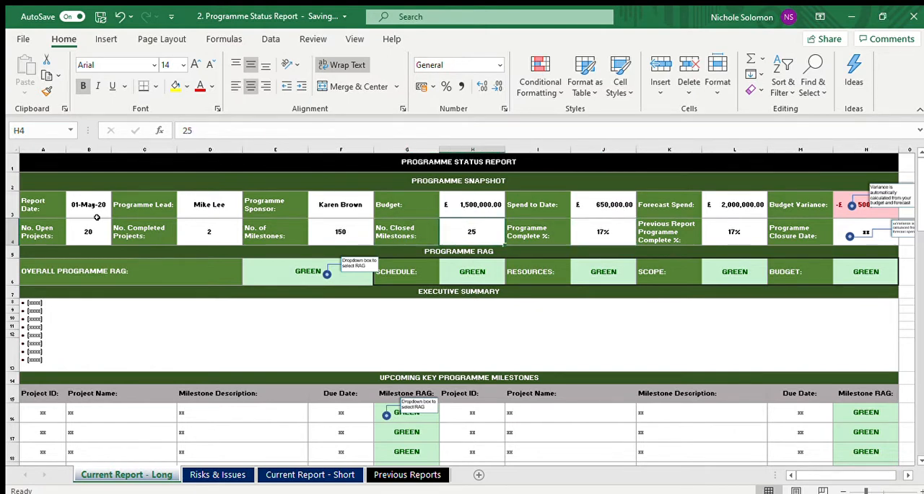
type("40")
key("Return")
key("Up")
key("Right")
key("Right")
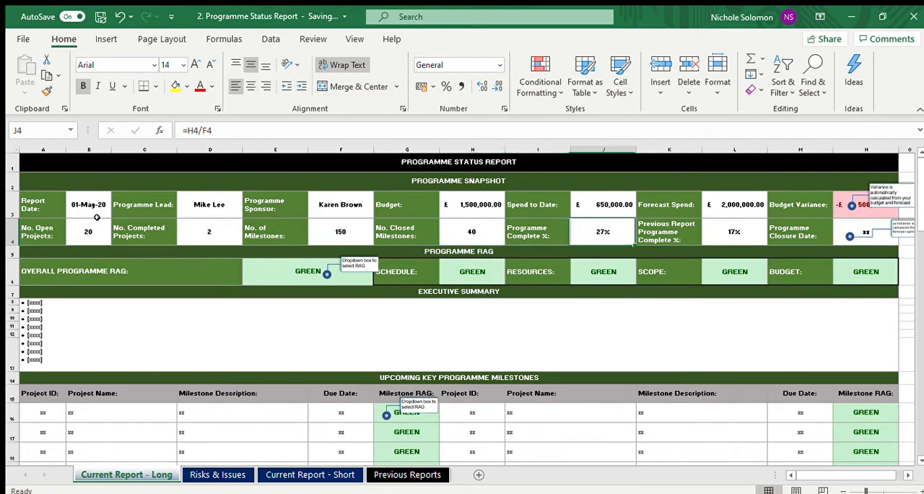
Step: Enter 30/12/2021 as the Programme Closure Date in the Programme Snapshot
key("Left")
key("Right")
key("Right")
key("Right")
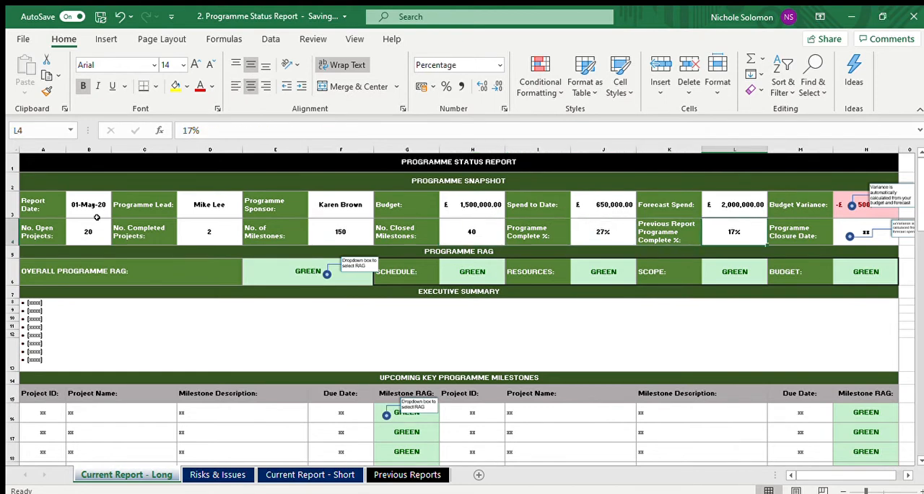
key("Right")
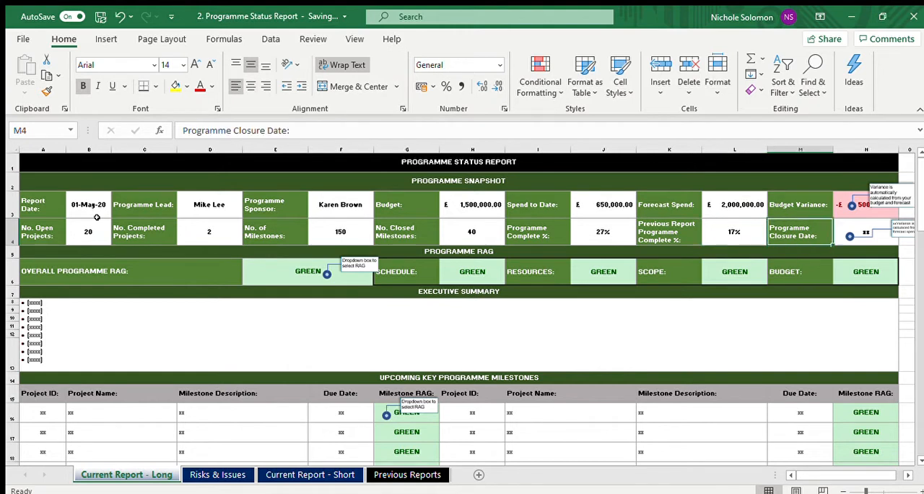
key("Right")
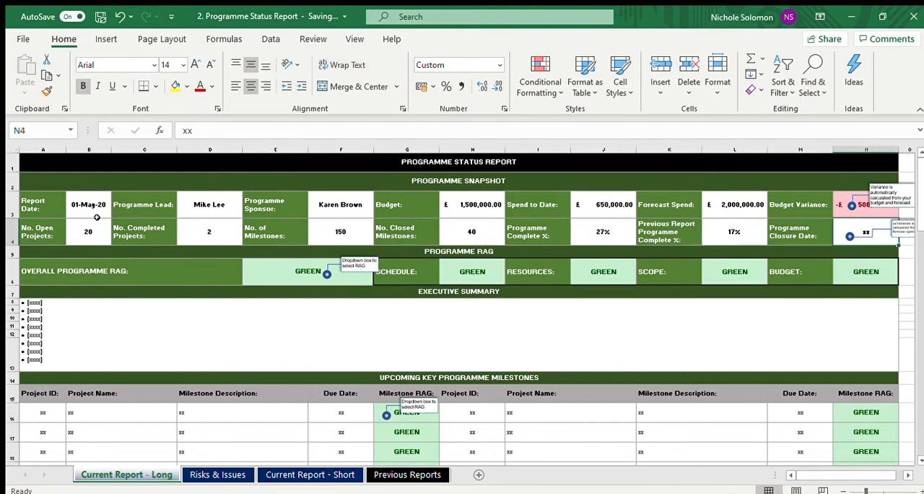
type("30/1")
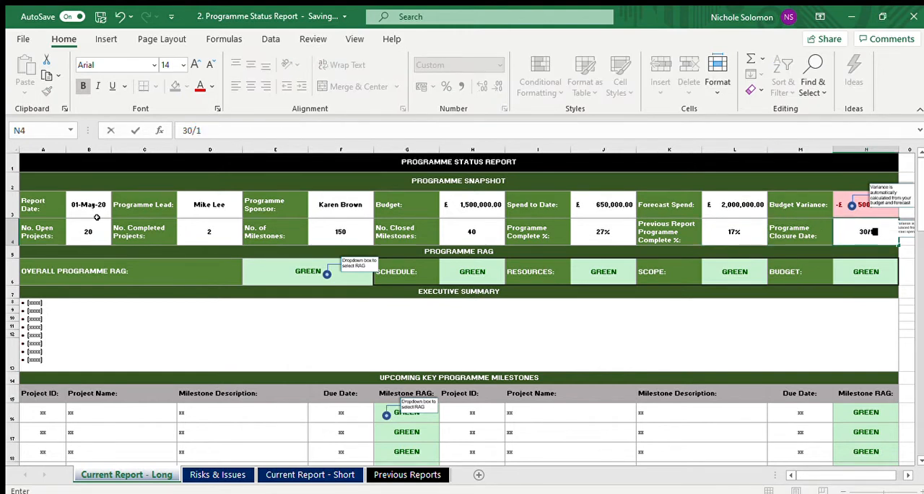
type("2/2021")
key("Return")
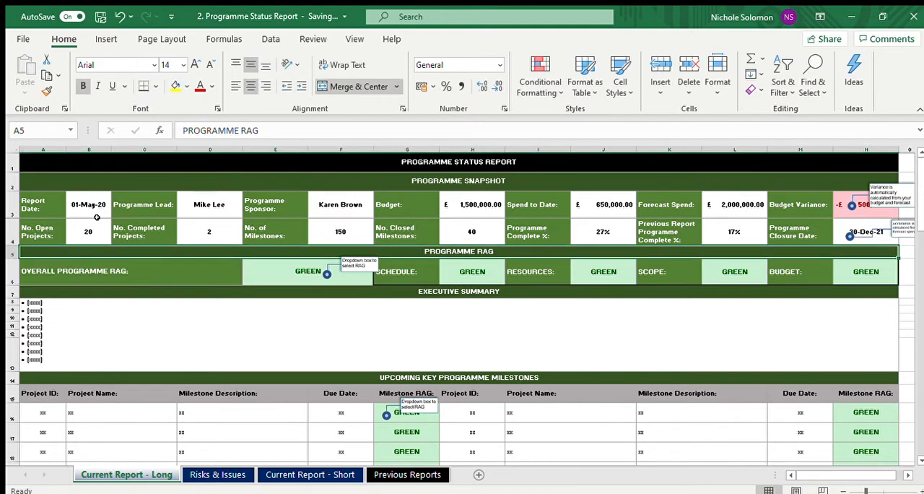
Step: Set the Overall Programme RAG to RED as a trial and settle on AMBER
key("Up")
key("Down")
key("Down")
key("Left")
key("Left")
key("Left")
key("Left")
key("Left")
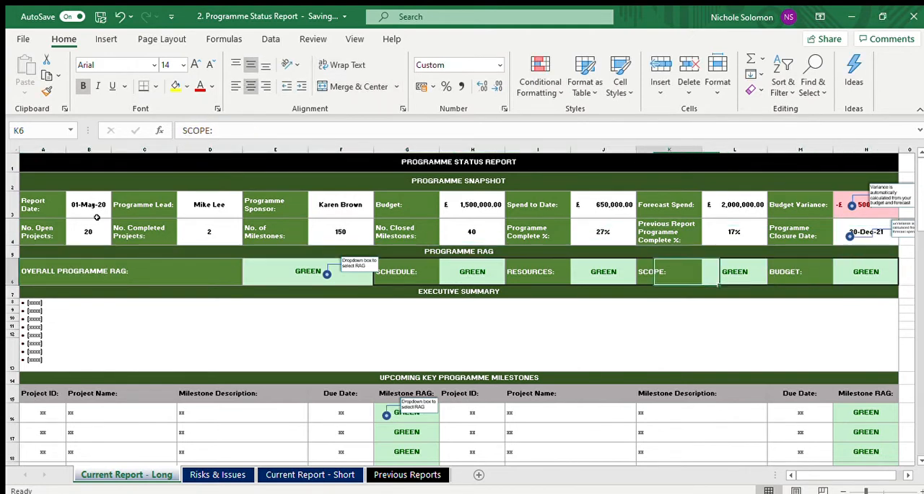
key("Left")
key("Left")
key("Left")
key("Left")
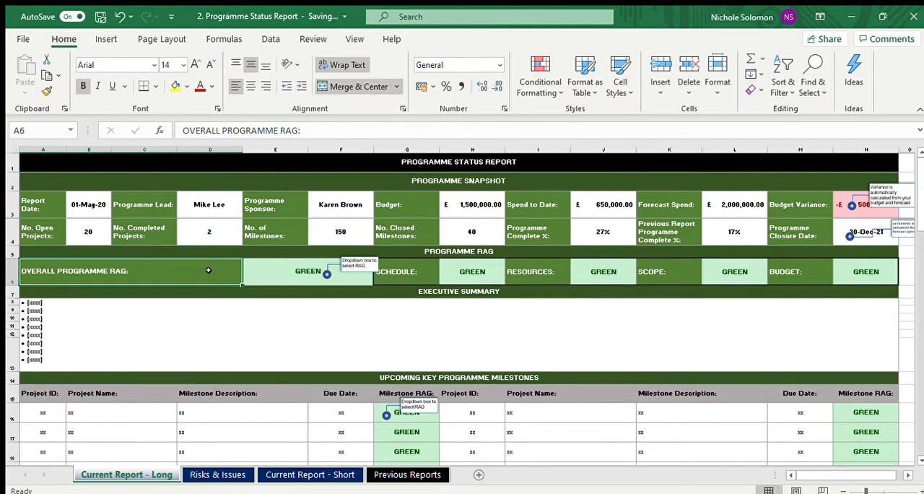
left_click(280, 270)
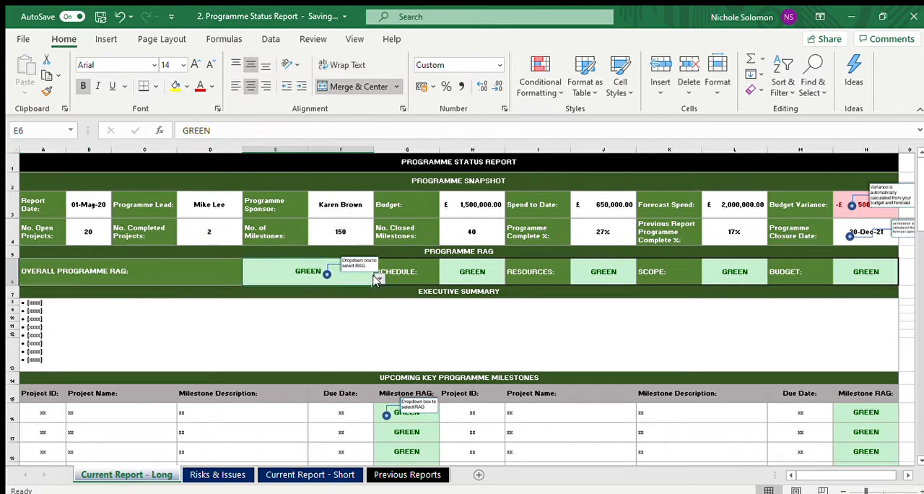
left_click(376, 278)
left_click(338, 289)
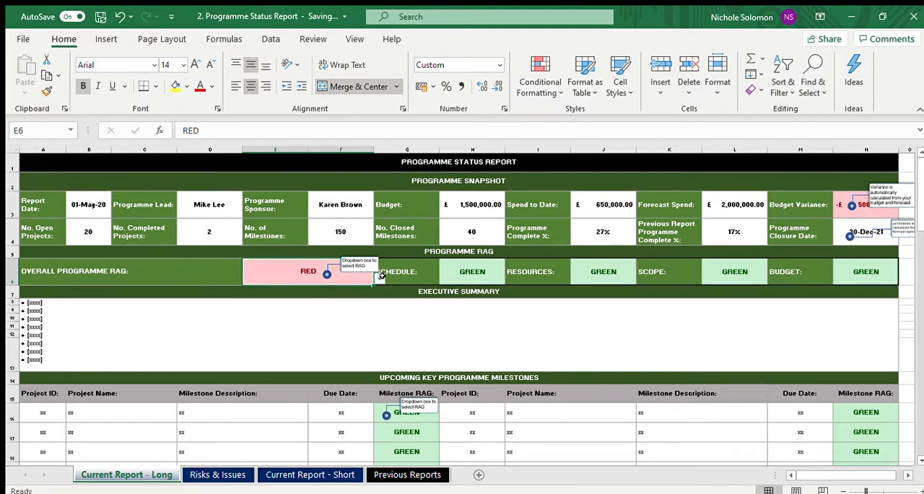
left_click(337, 289)
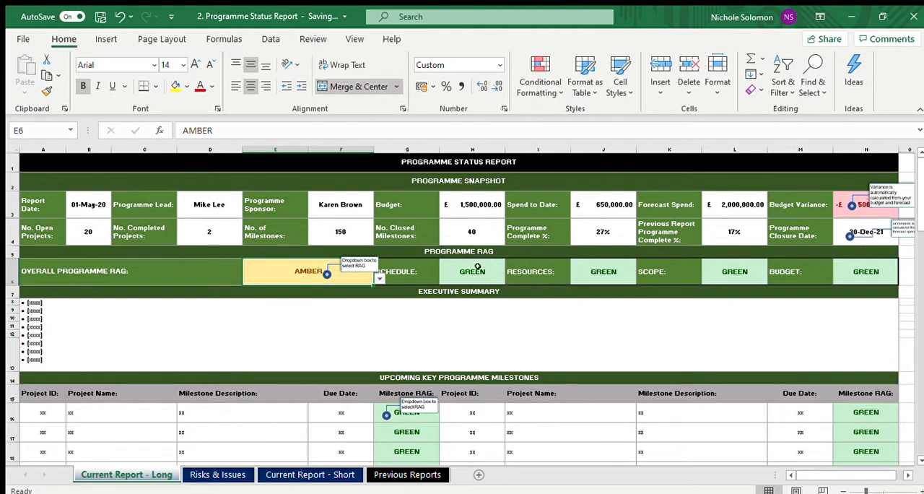
Step: Set the Scope RAG to RED and the Budget RAG to AMBER in the Programme RAG section
left_click(478, 267)
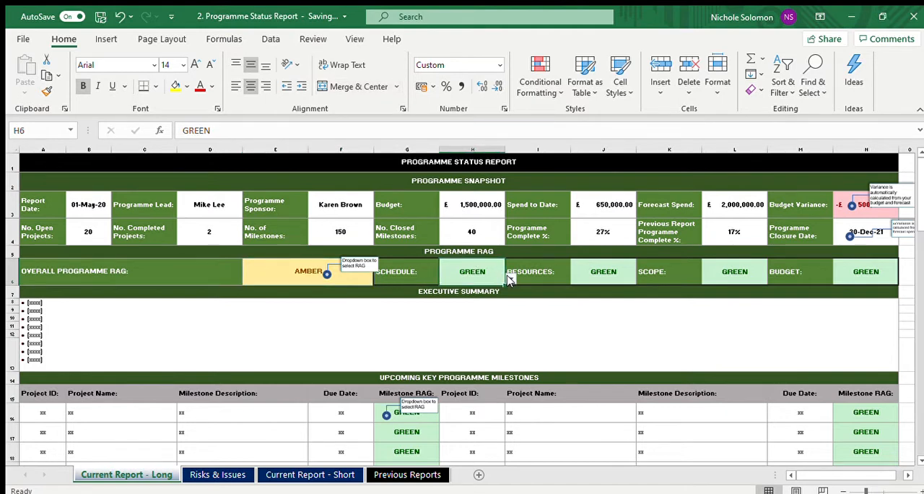
left_click(536, 271)
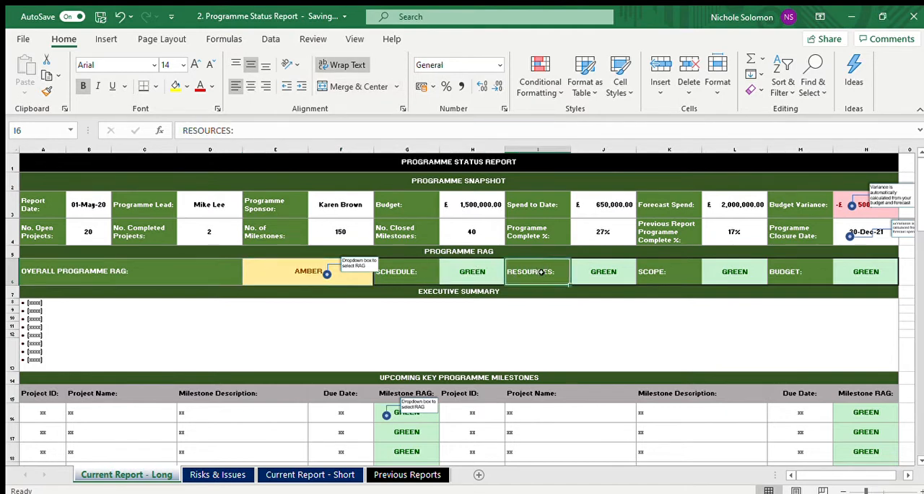
left_click(731, 263)
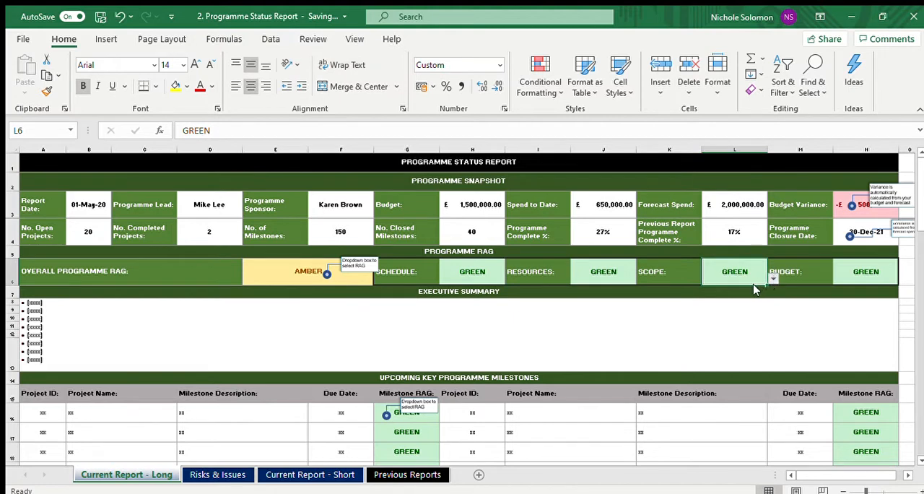
left_click(750, 289)
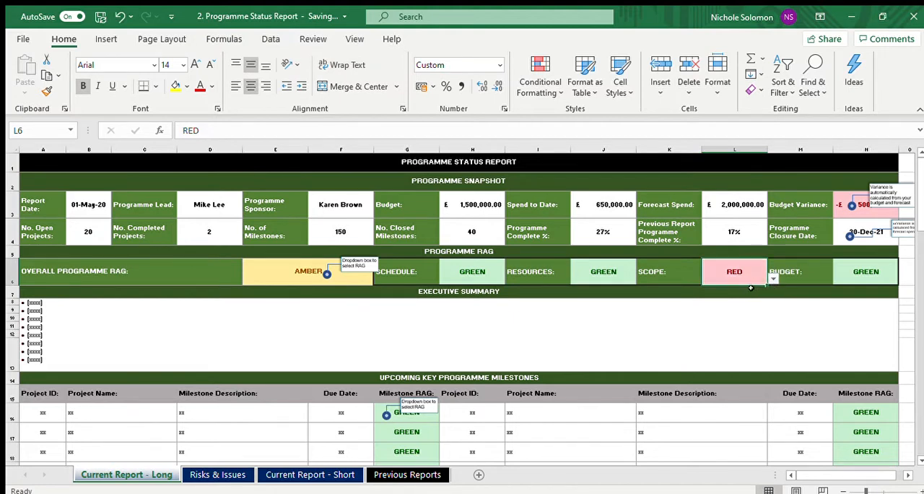
left_click(849, 266)
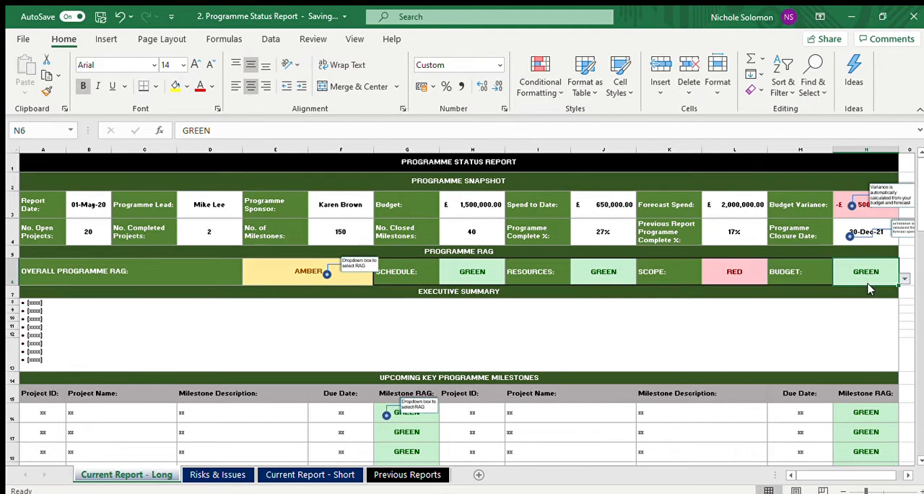
left_click(871, 288)
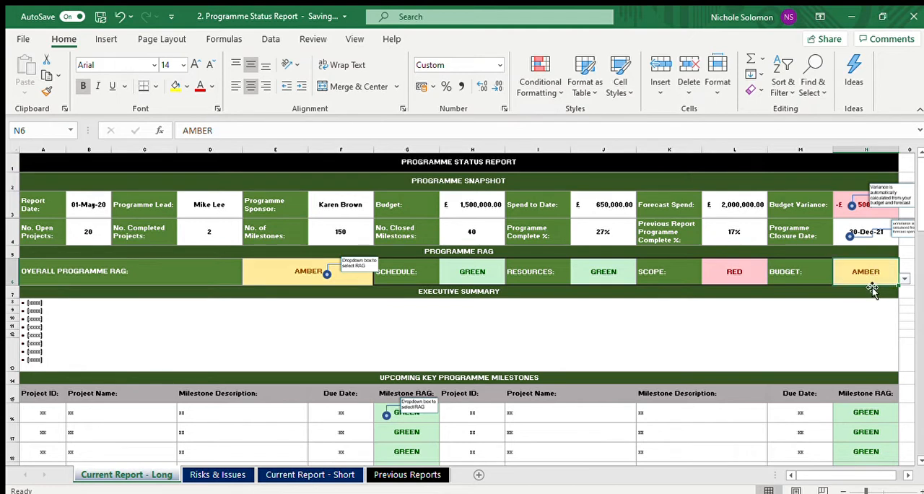
left_click(858, 338)
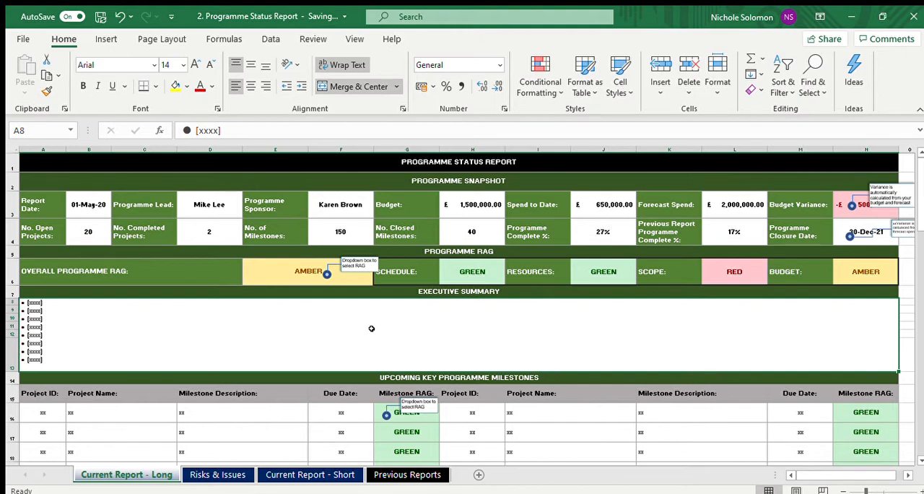
left_click(220, 277)
key("BackSpace")
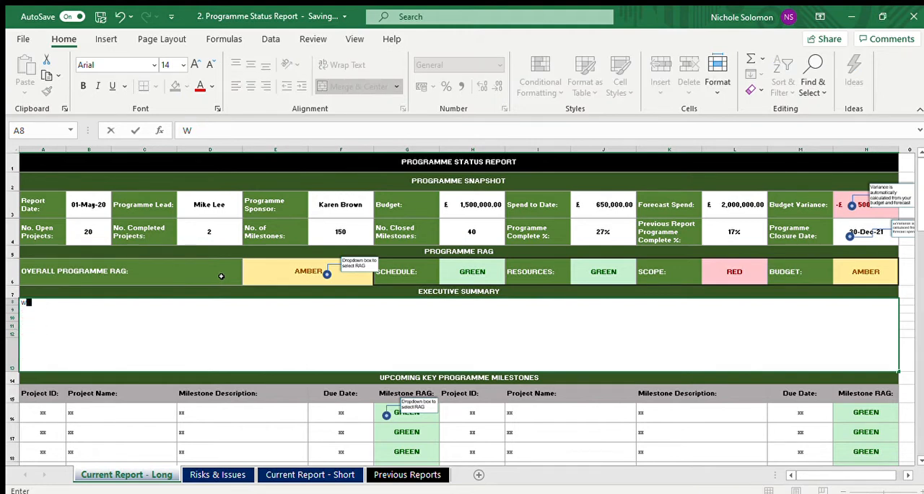
type("This we")
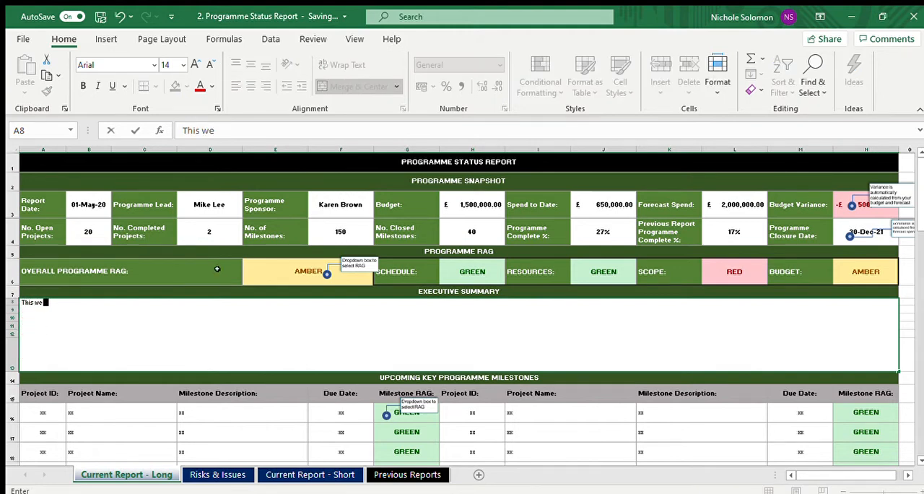
left_click(215, 269)
type("have c")
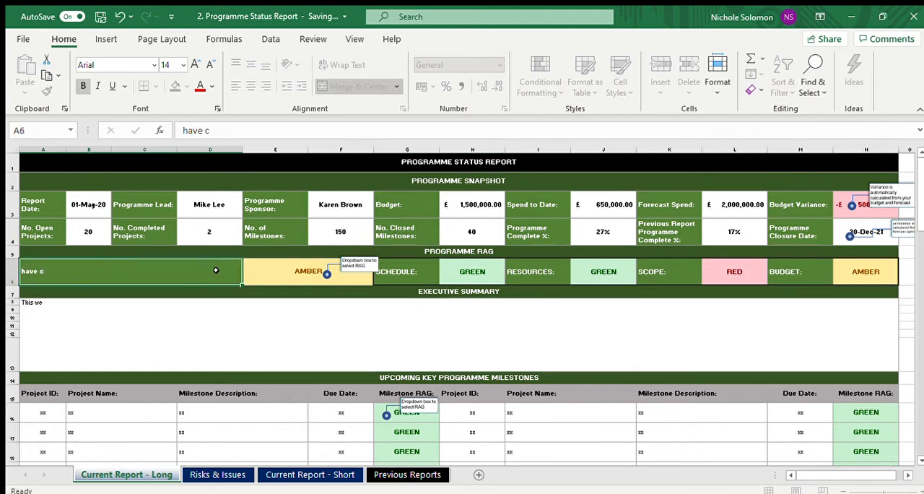
key("Return")
key("ctrl+z")
Step: Replace the Executive Summary content with the opening sentence "This week we have closed 2 projects."
key("Down")
key("Down")
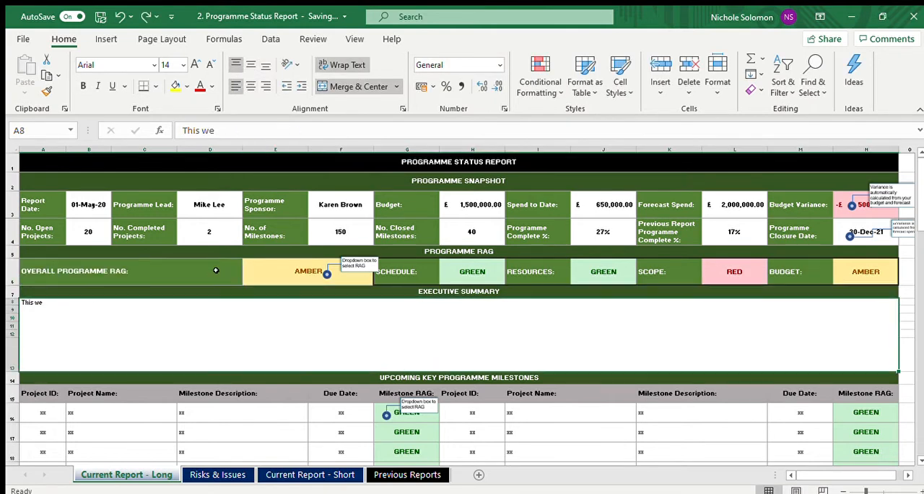
type("This wee")
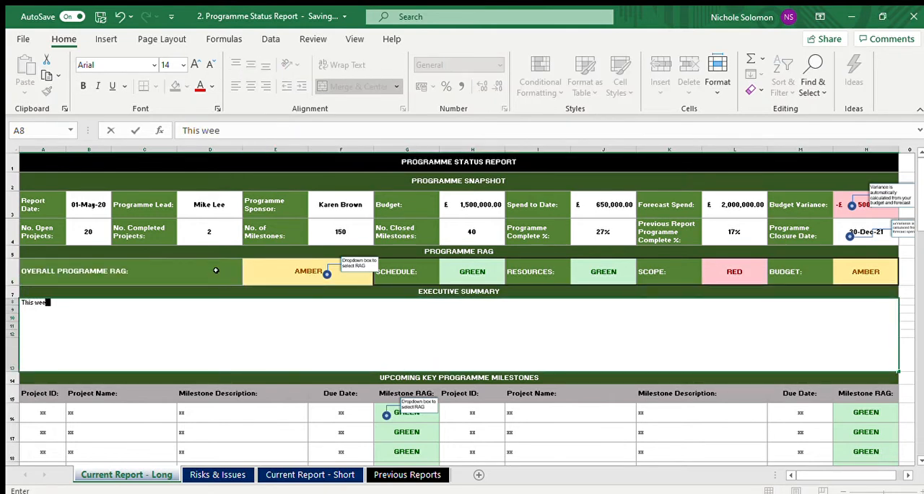
type("k we have closed 2 projects")
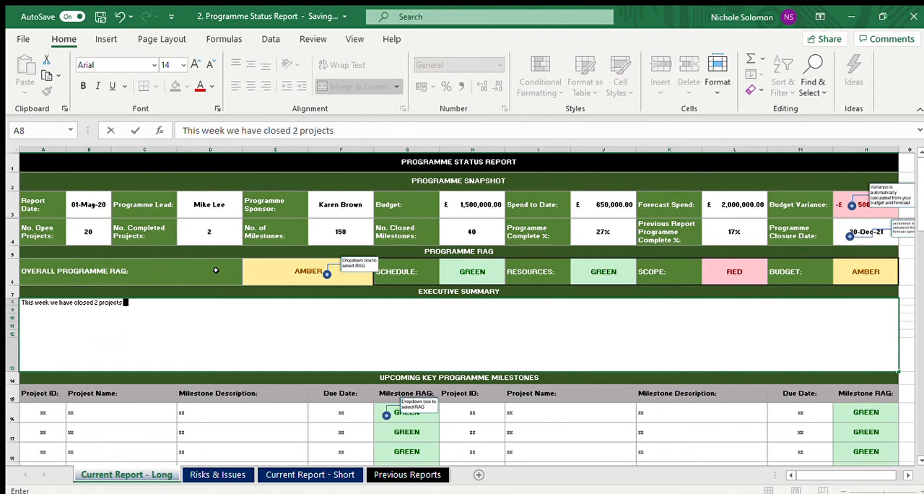
type(".  Hiring freeze")
Step: Continue the Executive Summary with "Hiring freezing means that 2 of our projects are on hold."
key("BackSpace")
type("ing means that")
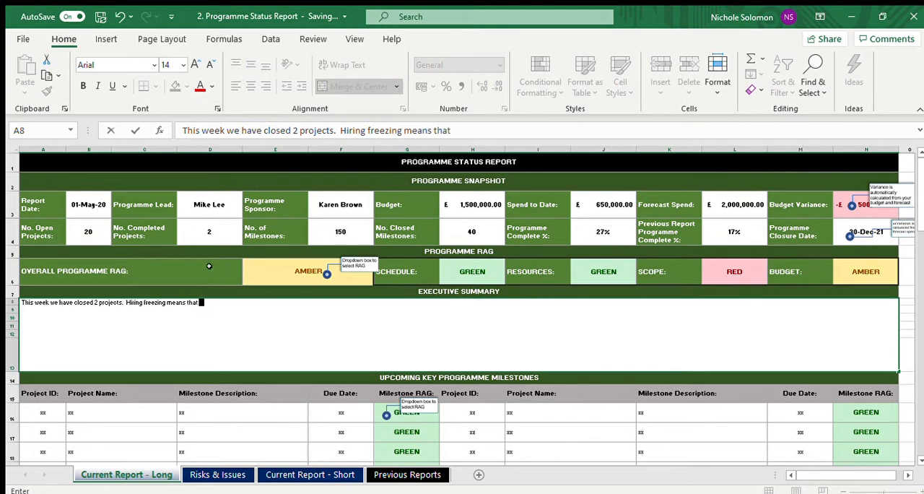
type(" 2 of our projects a")
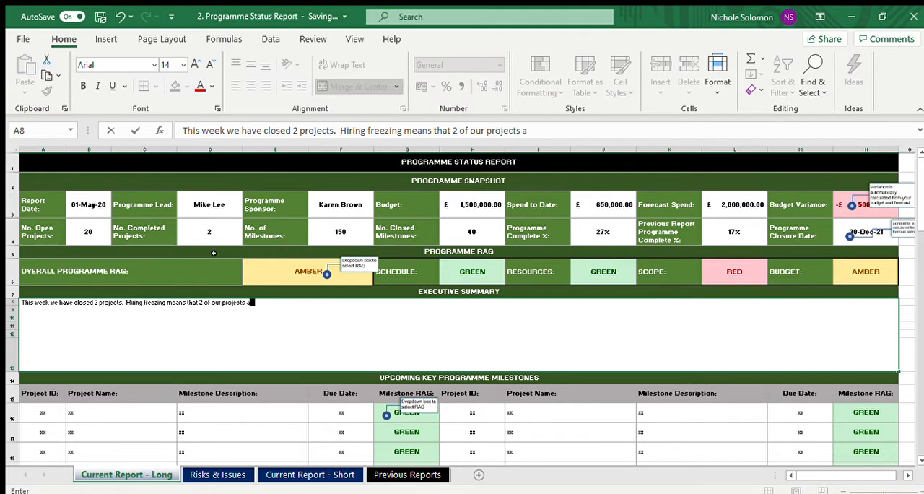
type("re on hold .Reuq")
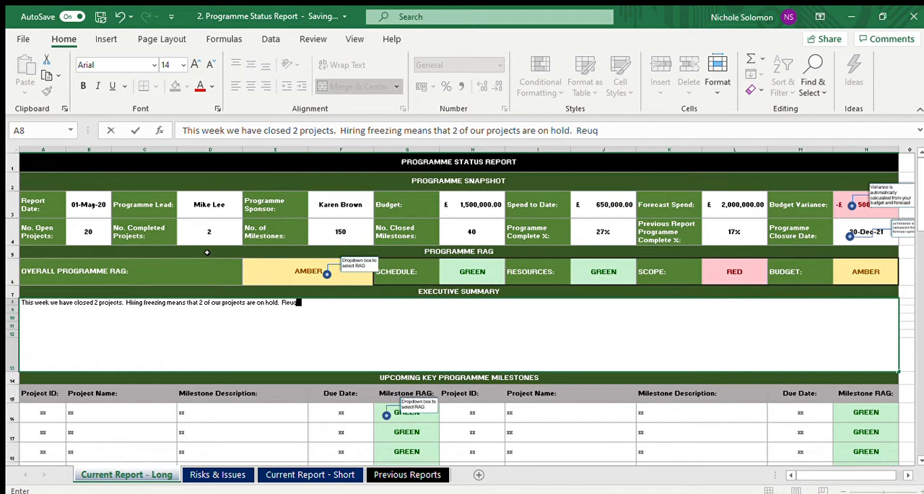
type("uesting more finance to ")
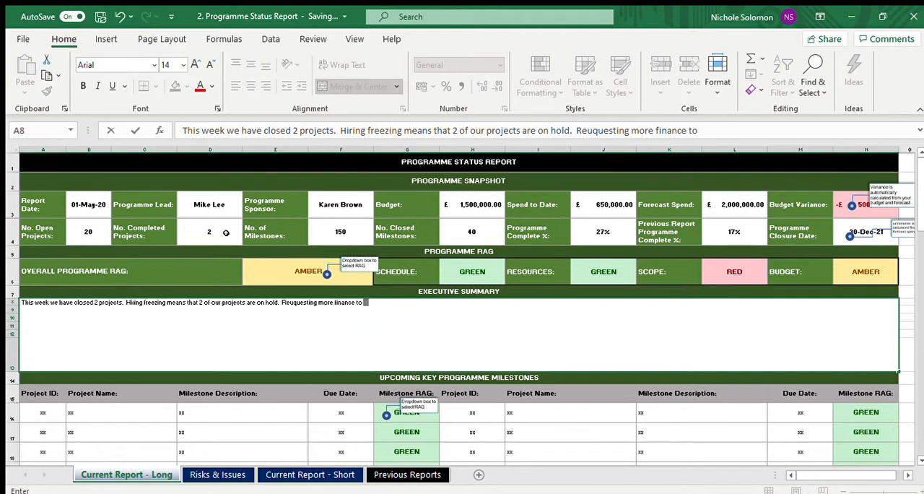
type("go externally")
Step: Finish the Executive Summary with "Reuquesting more finance to go externally" and commit the entry
key("Return")
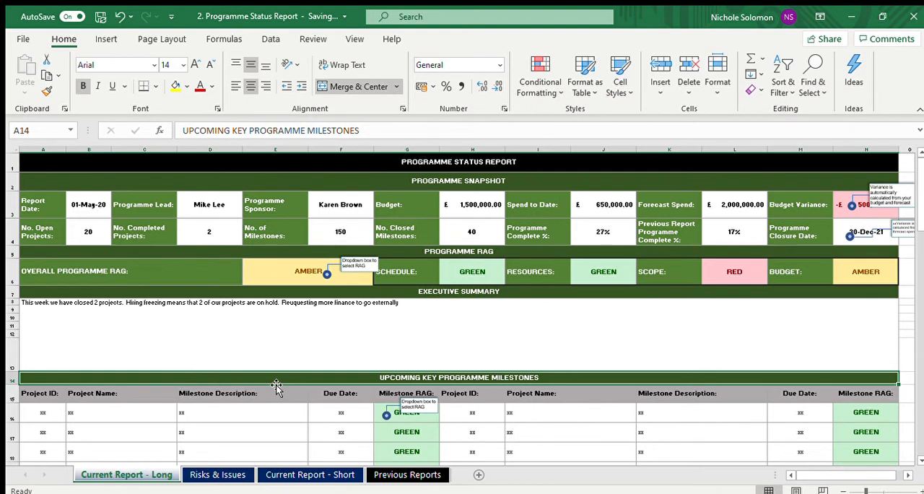
Step: Look over the Upcoming Key Programme Milestones and Project Snapshot sections, and return to the Executive Summary
key("Down")
key("Down")
key("Down")
key("Down")
key("Down")
key("Down")
key("Down")
key("Down")
key("Down")
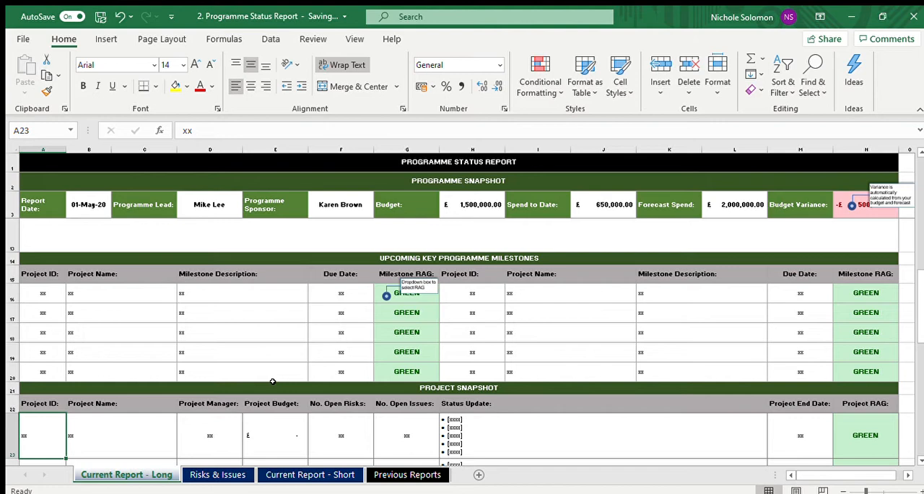
key("Up")
key("Up")
key("Up")
key("Up")
key("Up")
key("Up")
key("Up")
key("Up")
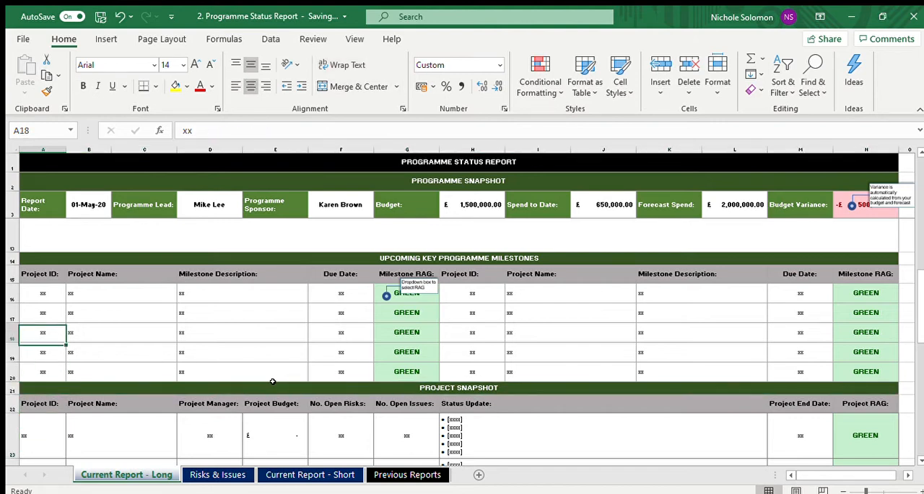
key("Up")
key("Up")
key("Up")
key("Up")
key("Up")
key("Up")
key("Up")
key("Up")
key("Up")
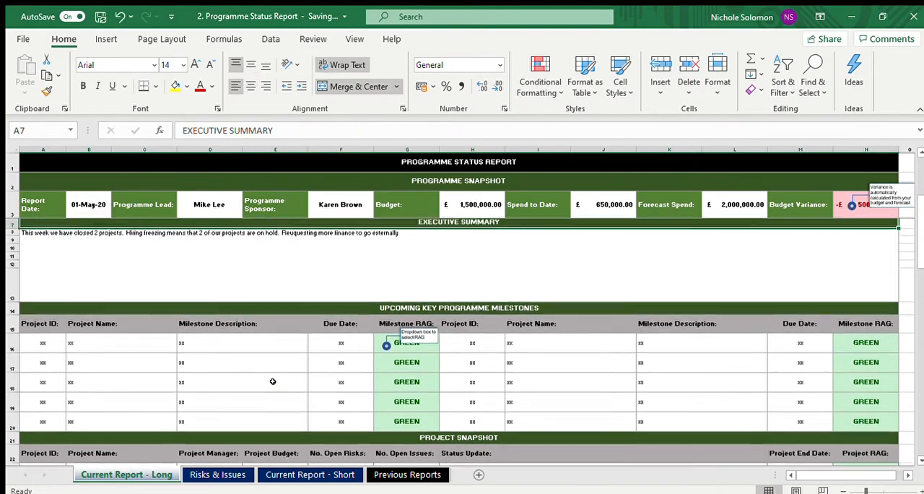
key("Down")
key("Down")
key("Down")
key("Down")
key("Down")
key("Down")
key("Down")
key("Down")
key("Down")
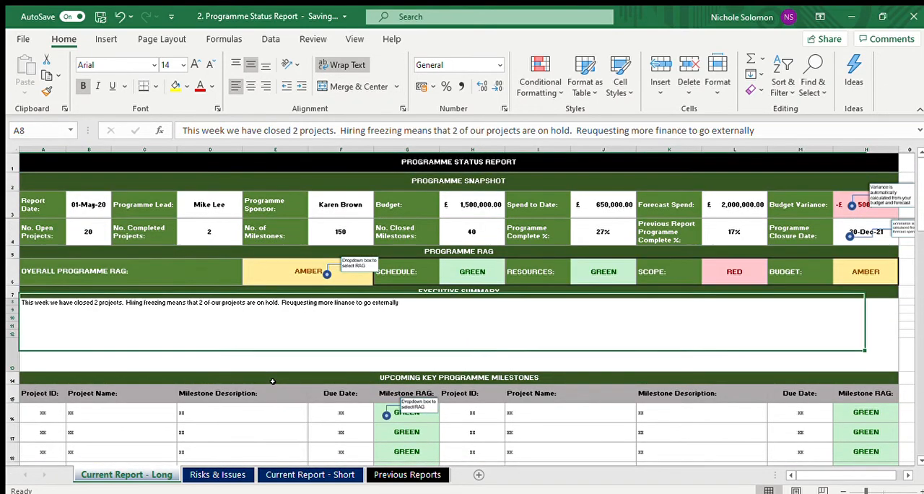
Step: Fill in the first Upcoming Key Programme Milestones row with project ID BUL-17 and project name "ITV Servers"
key("Down")
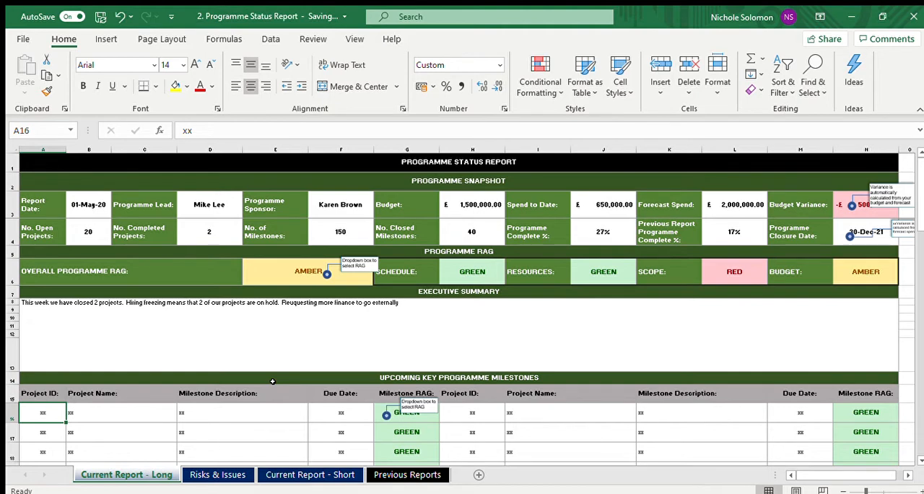
type("B")
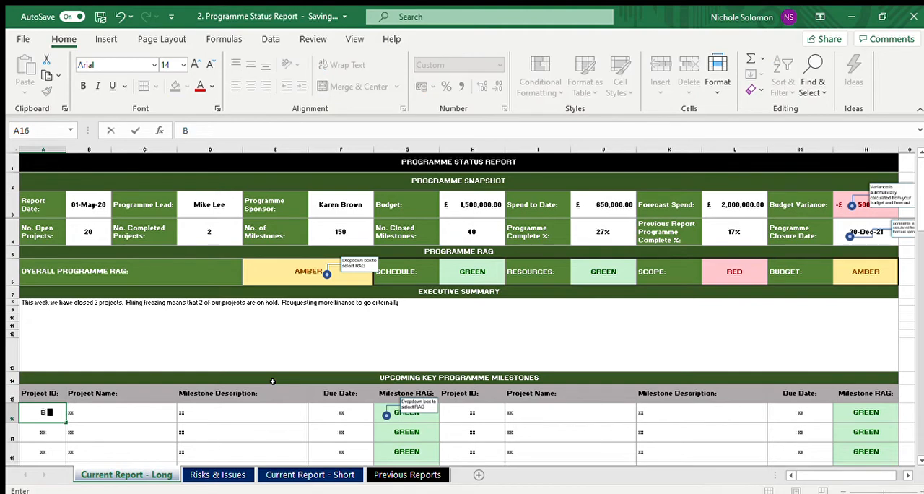
type("UL-17")
key("Tab")
type("it")
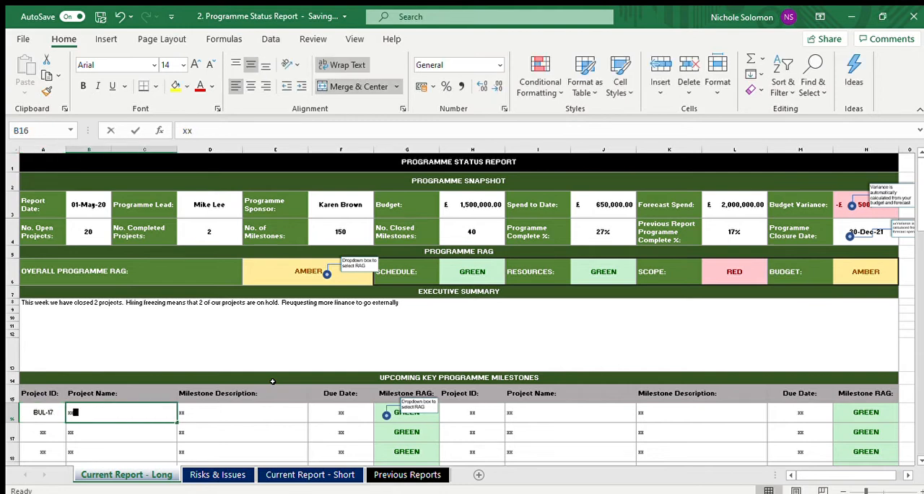
key("BackSpace")
key("BackSpace")
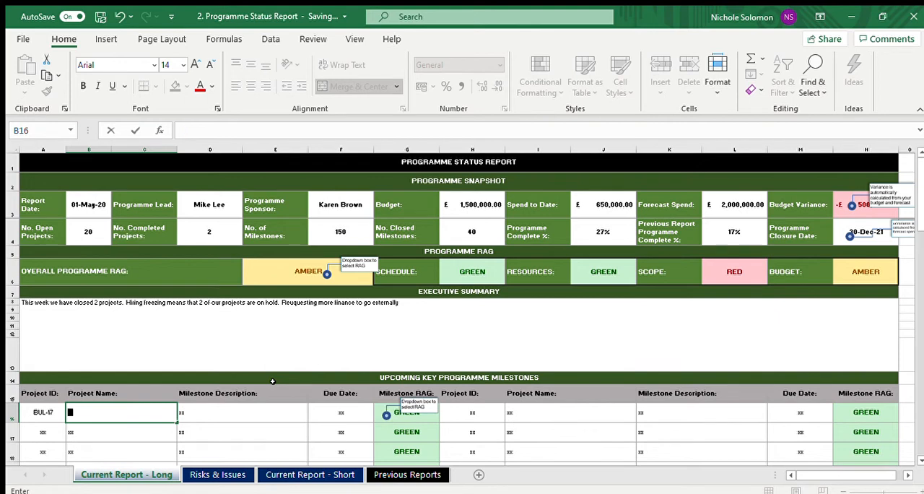
type("ITV Servers")
key("Tab")
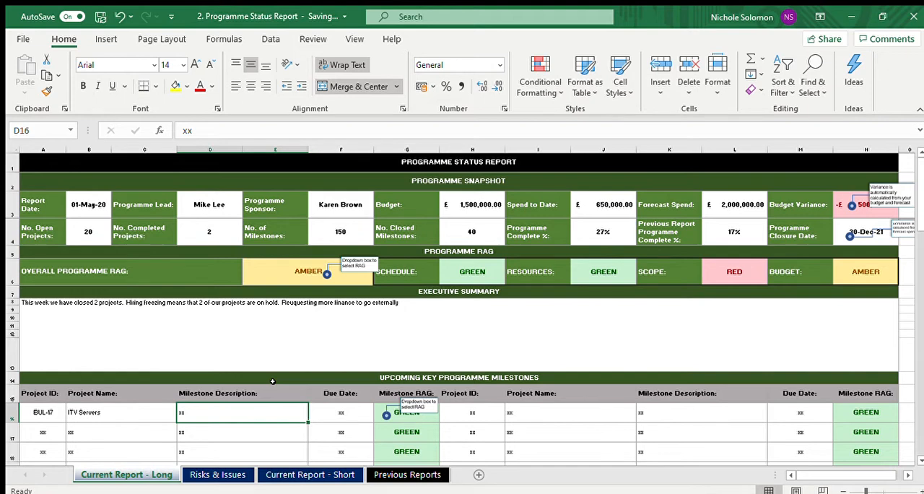
Step: Enter "High Design approved by Board" as the milestone description for the BUL-17 row
type("High")
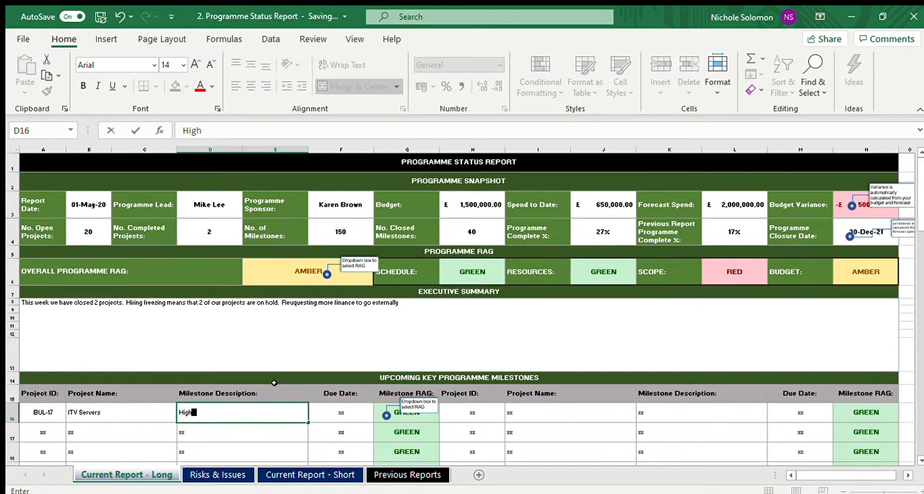
type(" Design appr")
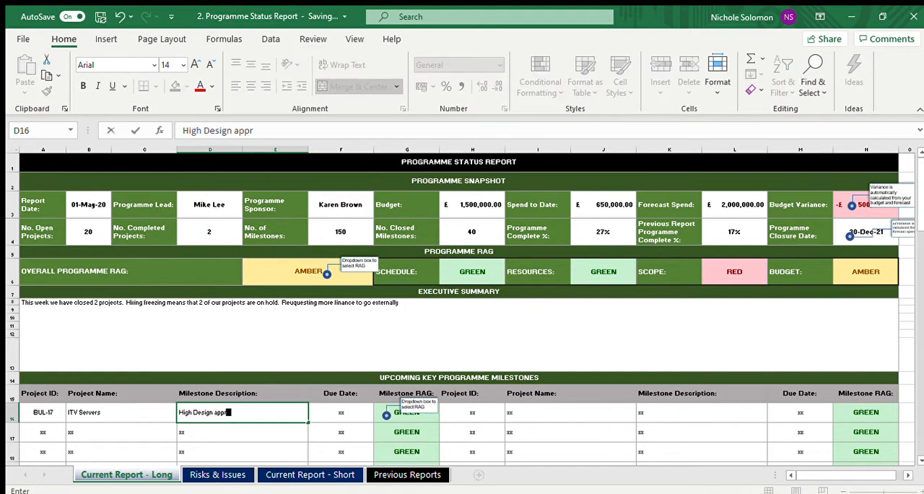
type("oved byBoard")
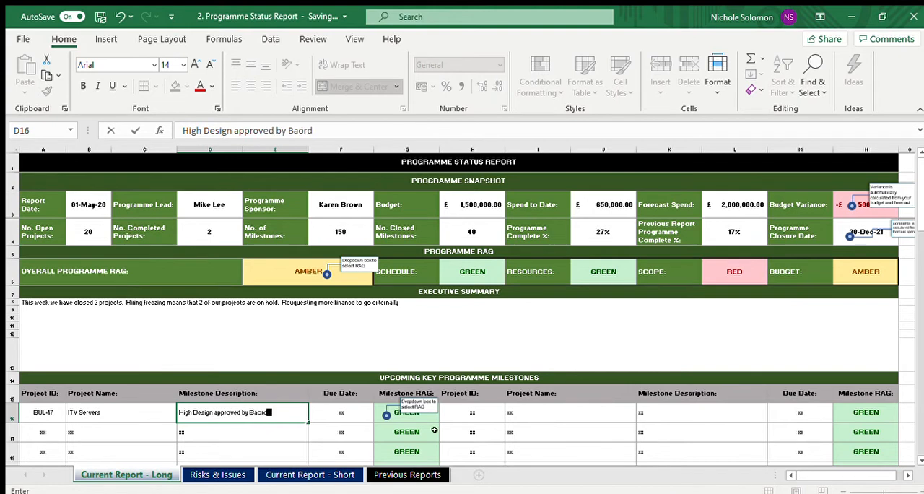
key("BackSpace")
key("BackSpace")
key("BackSpace")
key("BackSpace")
type("oard")
key("Tab")
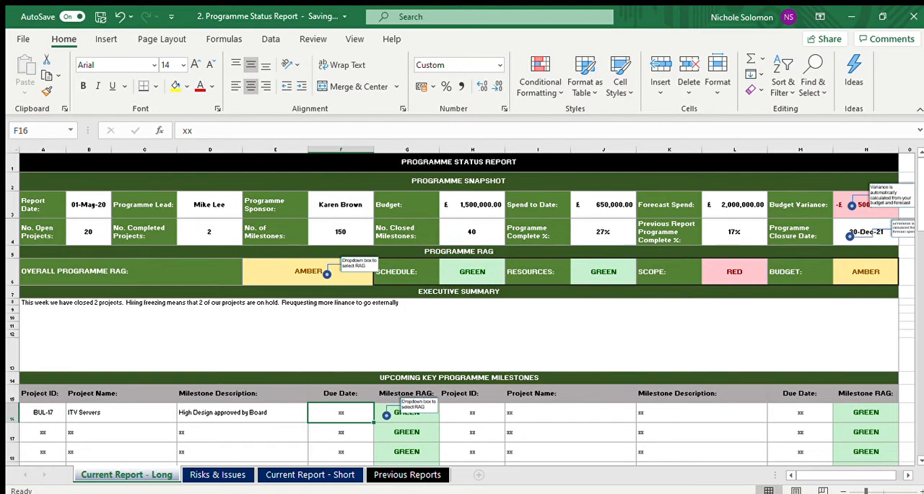
Step: Set the due date of the BUL-17 milestone to 28/4/20
type("28")
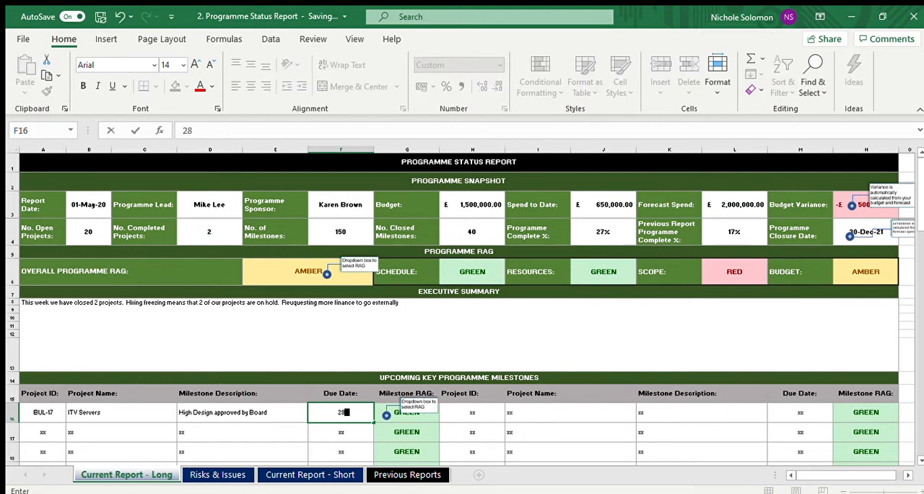
type("/4/")
type("20")
key("Tab")
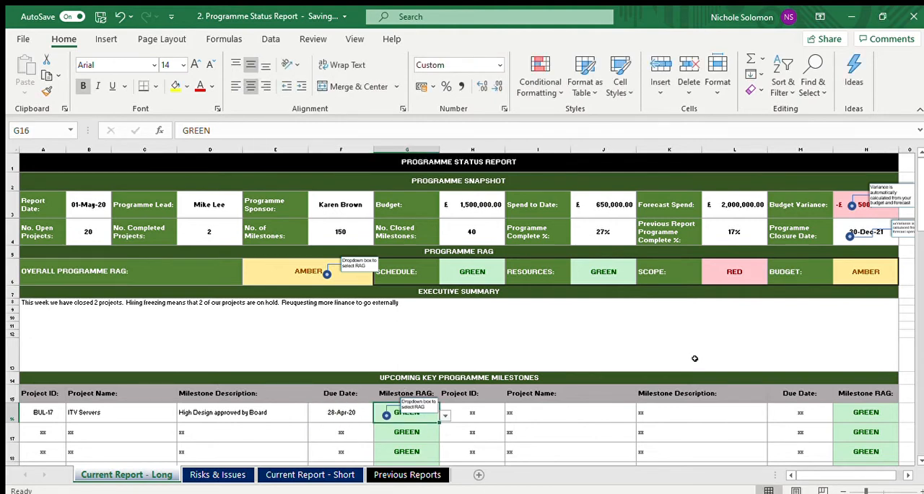
Step: Set the Milestone RAG of the BUL-17 milestone to COMPLETE
scroll(922, 211, "down", 1)
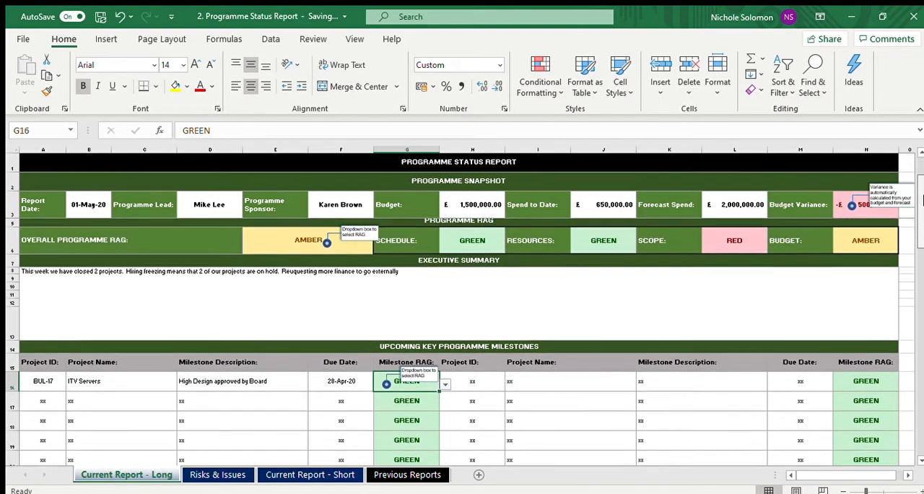
scroll(922, 212, "down", 1)
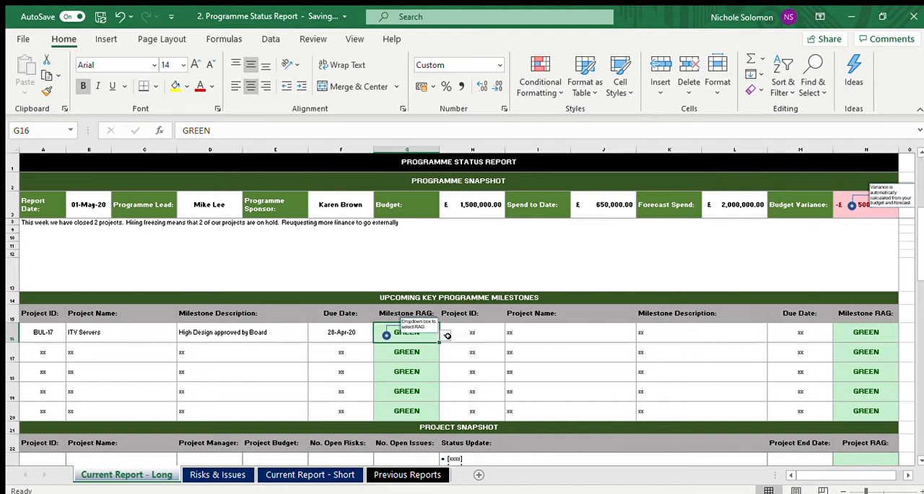
left_click(406, 355)
left_click(407, 354)
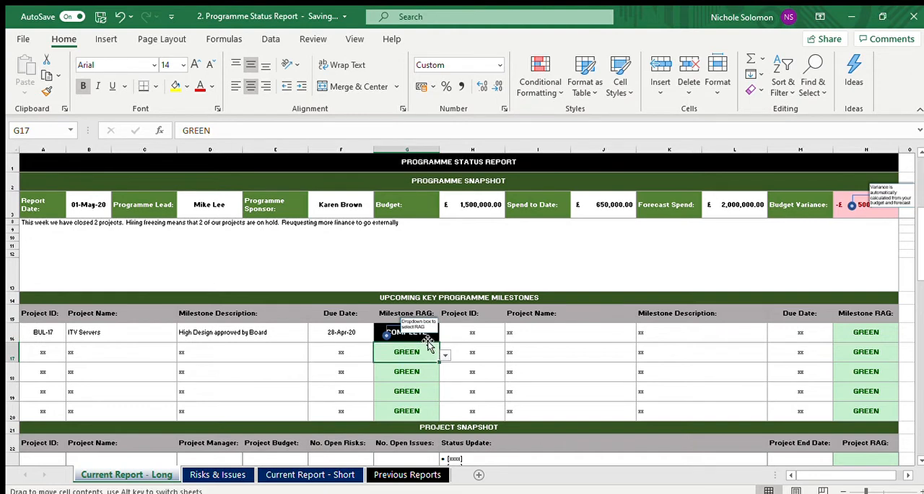
Step: Change the Milestone RAG of the BUL-17 milestone to RED and select its description
left_click(408, 336)
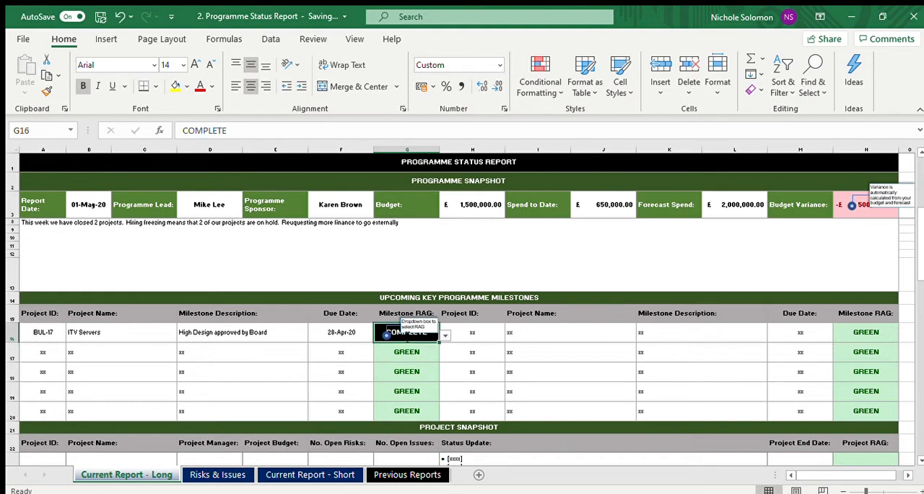
left_click(445, 335)
left_click(413, 351)
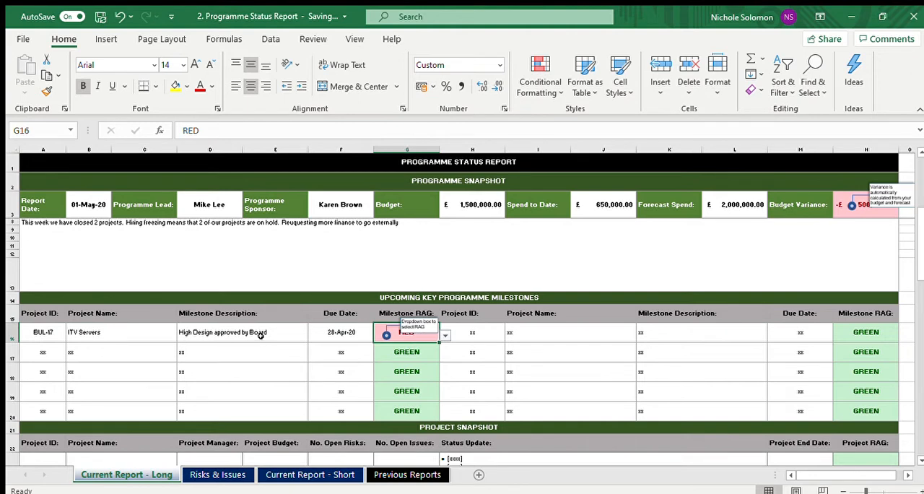
left_click(258, 334)
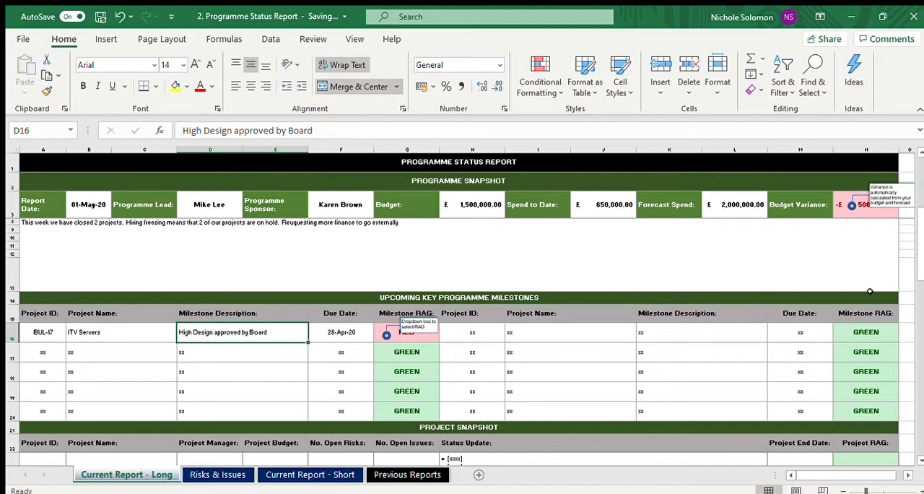
Step: Fill in the first Project Snapshot row with project ID BUL-17 and project name "ITV Servers"
scroll(921, 243, "down", 1)
left_click_drag(921, 244, 917, 358)
left_click(43, 313)
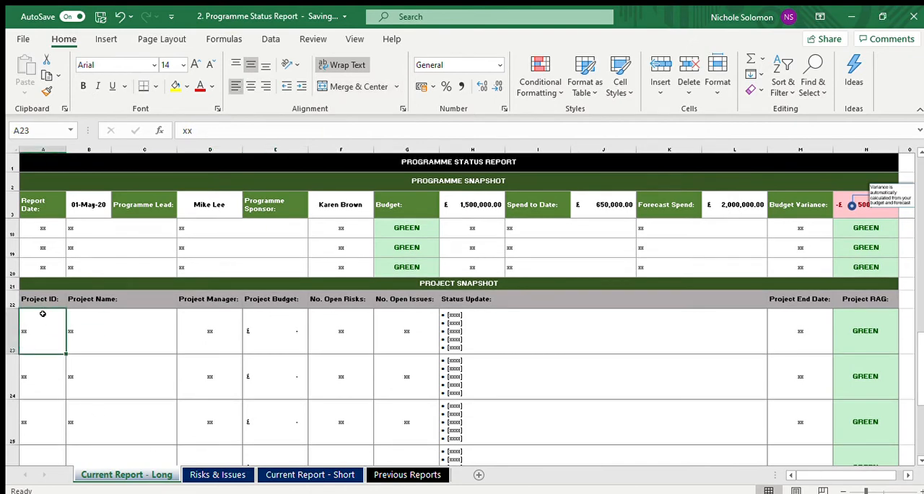
type("BUL-17")
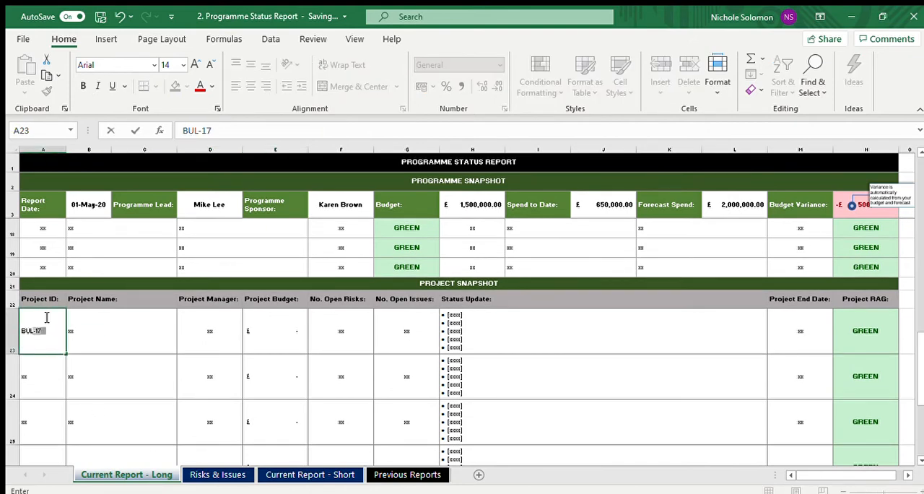
key("Tab")
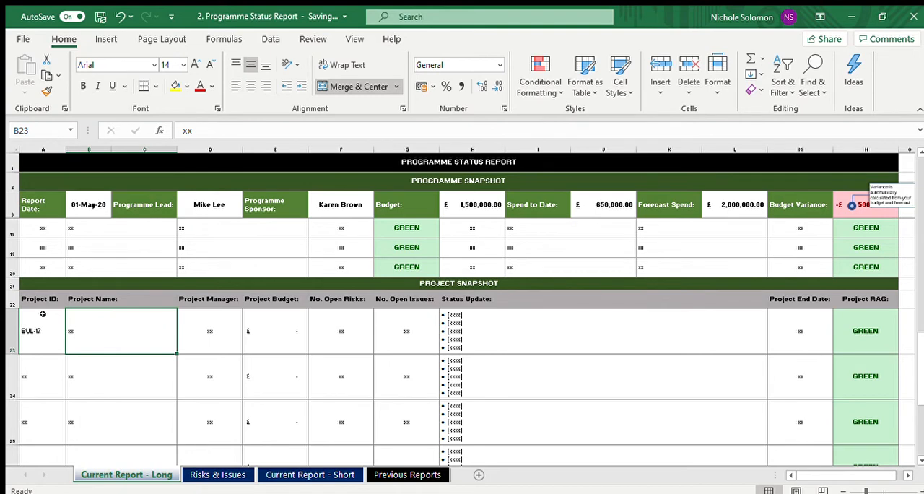
type("itv Servers")
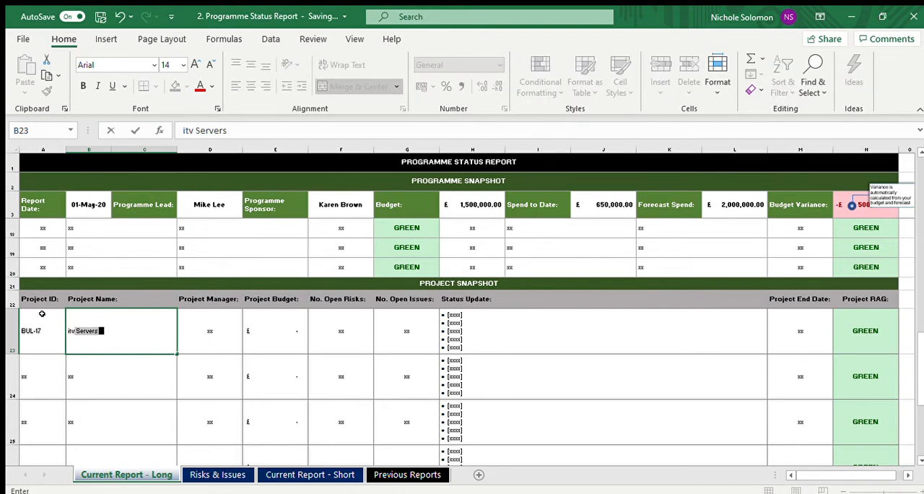
key("Tab")
Step: Enter the project manager's full name and a project budget of 50000 in the BUL-17 Project Snapshot row
key("Left")
key("Left")
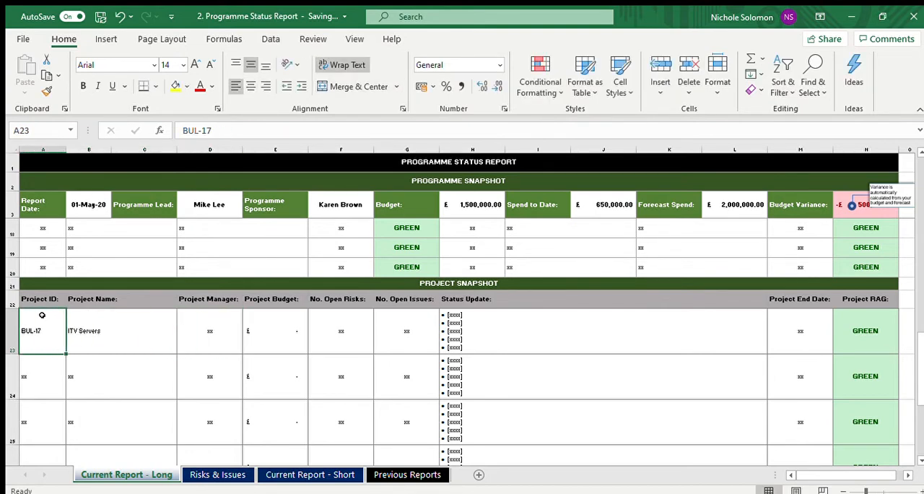
key("Right")
key("Right")
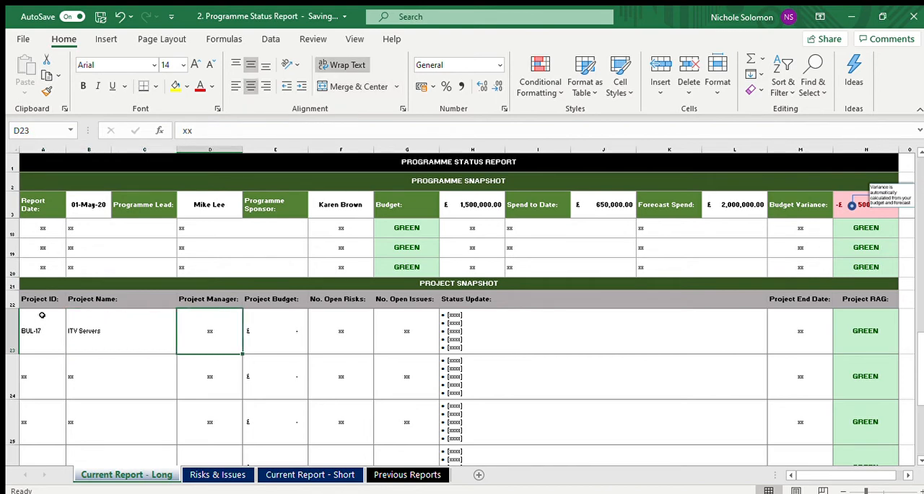
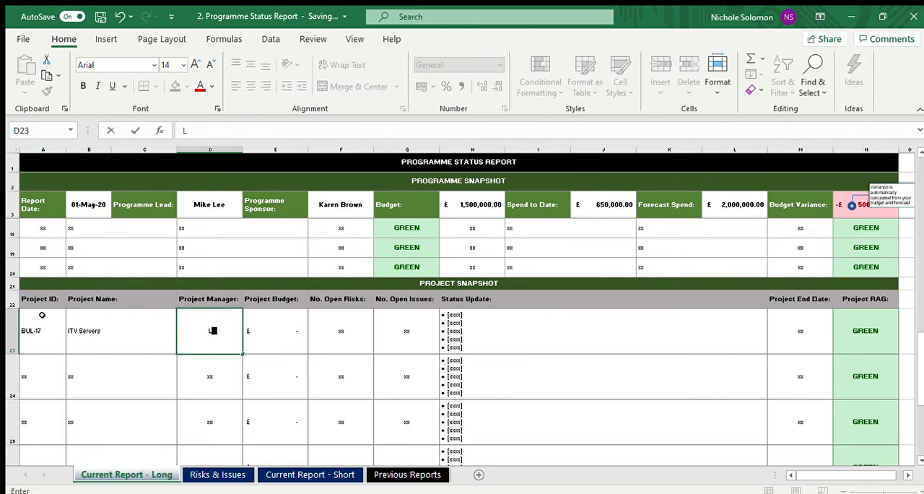
key("Tab")
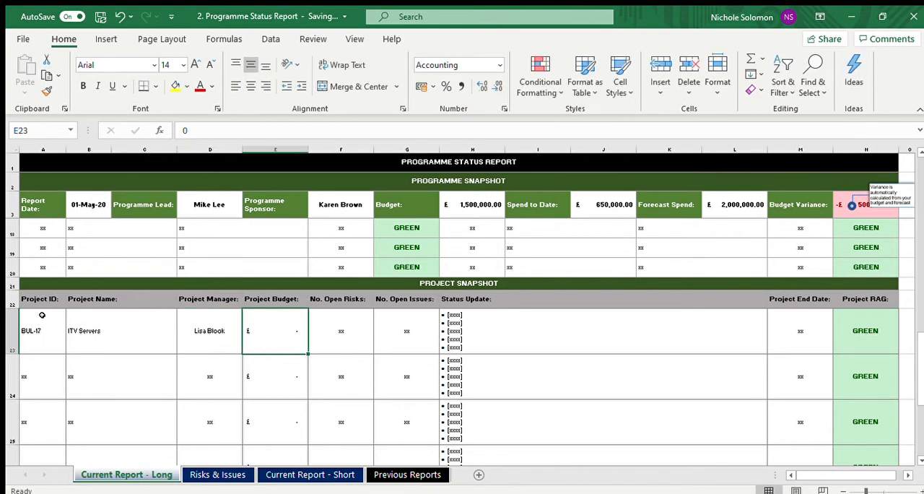
type("50000")
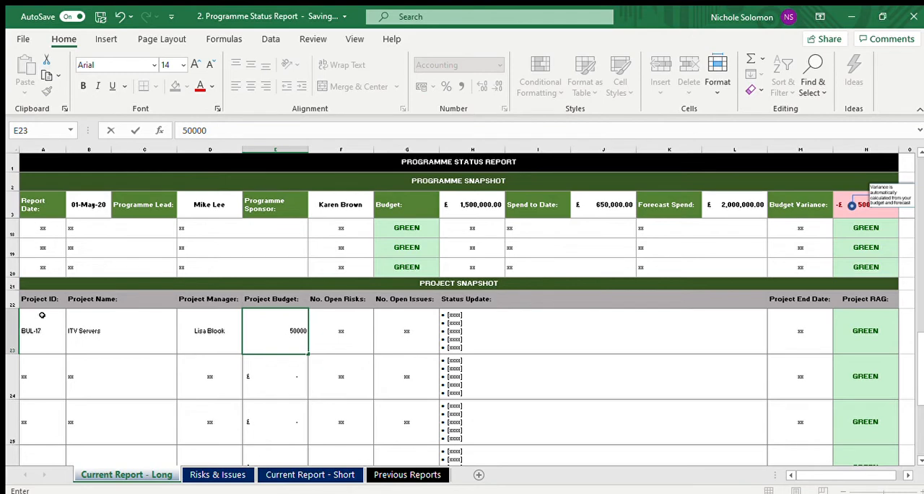
key("Tab")
left_click(42, 314)
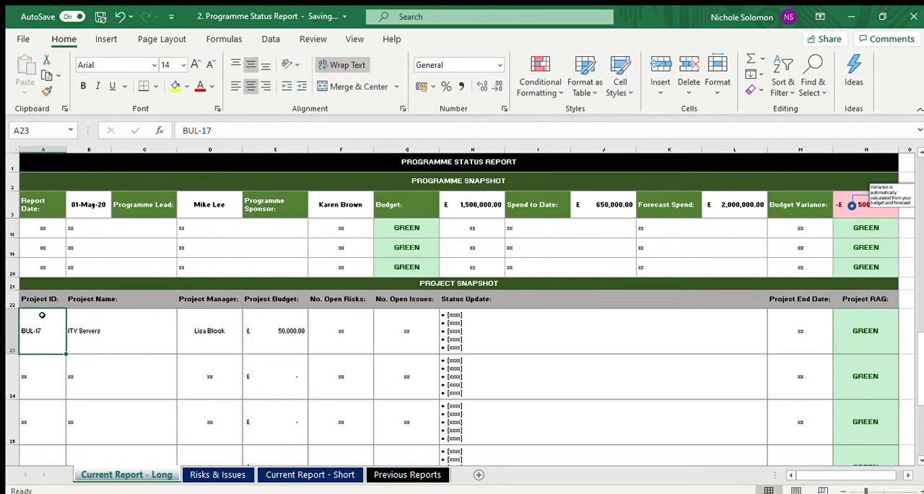
type("2")
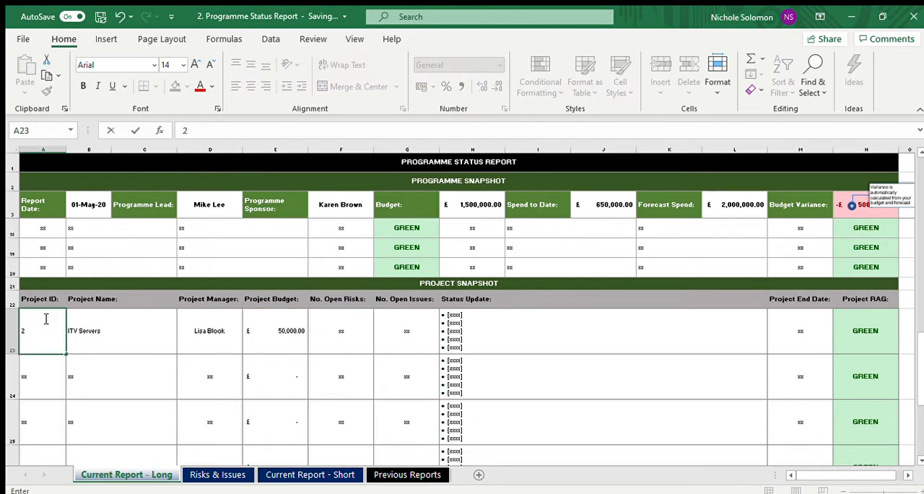
key("Return")
key("ctrl+z")
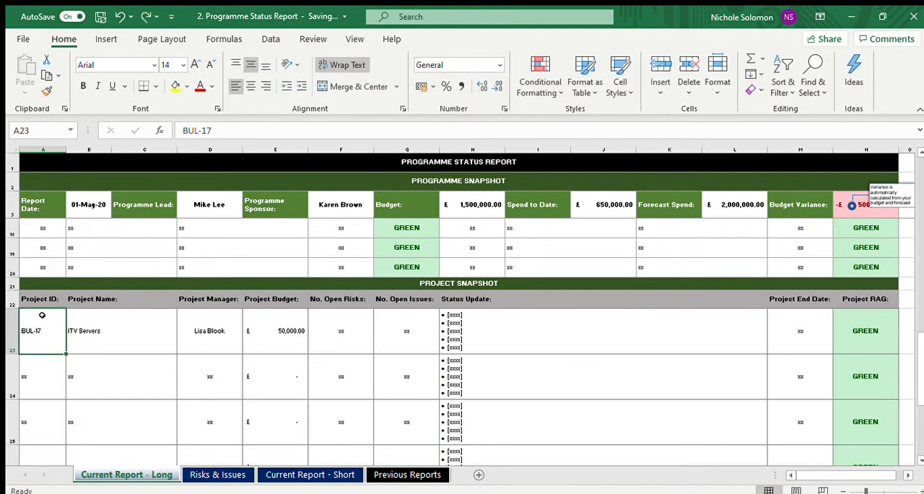
Step: Set the BUL-17 project's number of open risks to 2 and open issues to 0
key("Right")
key("Right")
key("Right")
key("Right")
key("Right")
key("Left")
type("2")
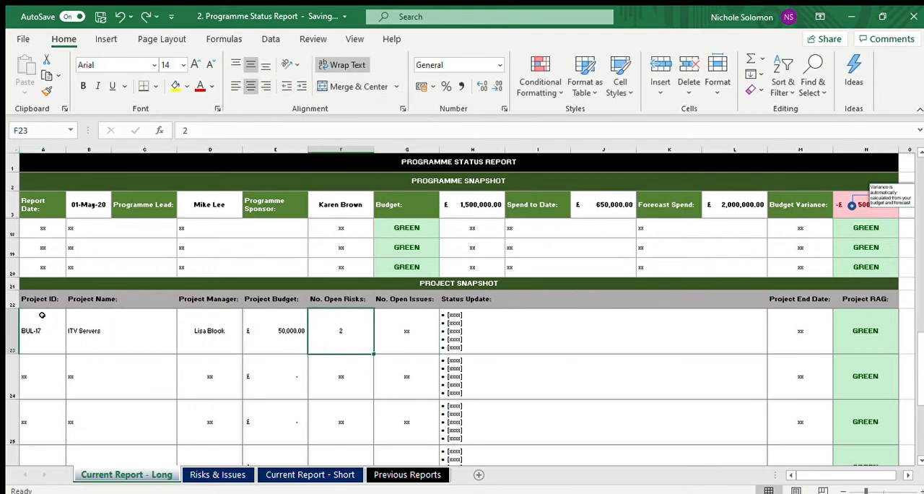
key("Tab")
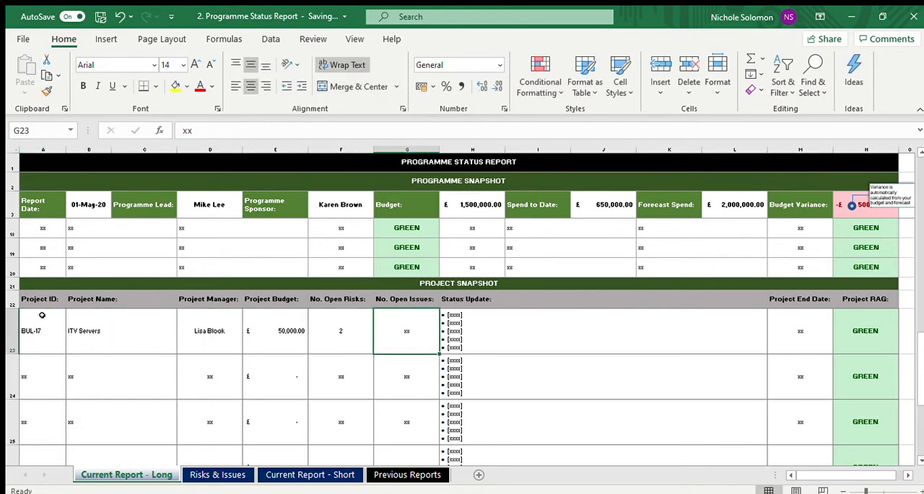
type("0")
key("Tab")
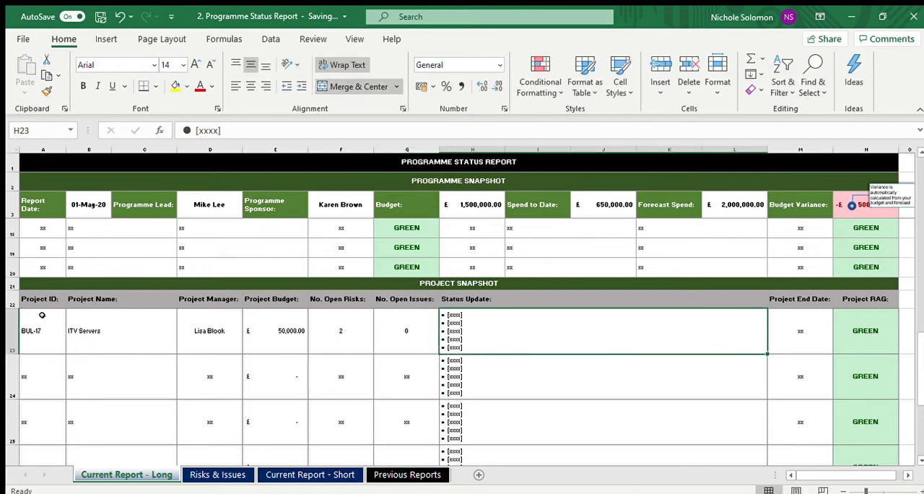
Step: Enter "Network Engineer have all been unboard and completed Site Suverys" as the BUL-17 project's status update
type("Netw")
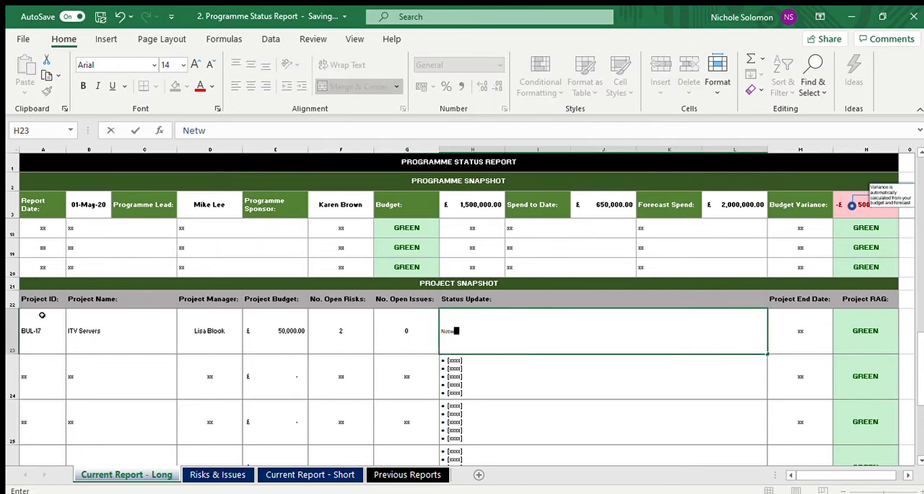
type("ork Engineer have al")
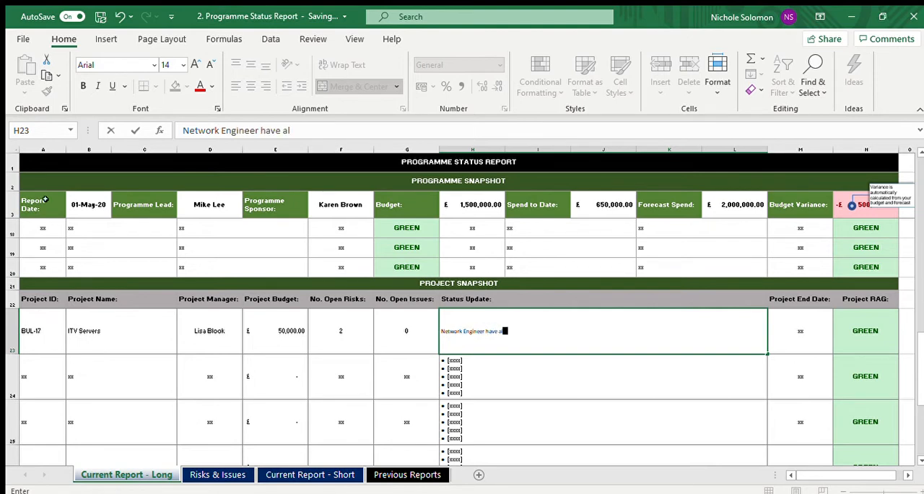
type("l been unboard and com")
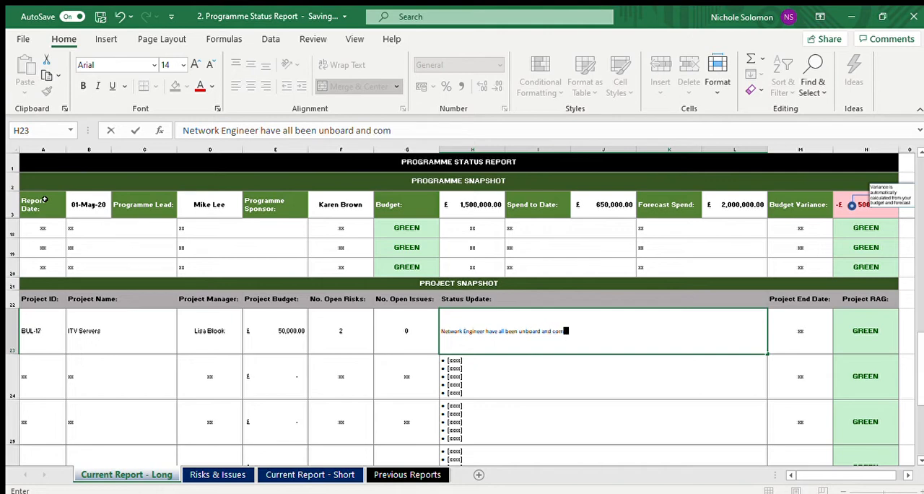
type("pleted Site")
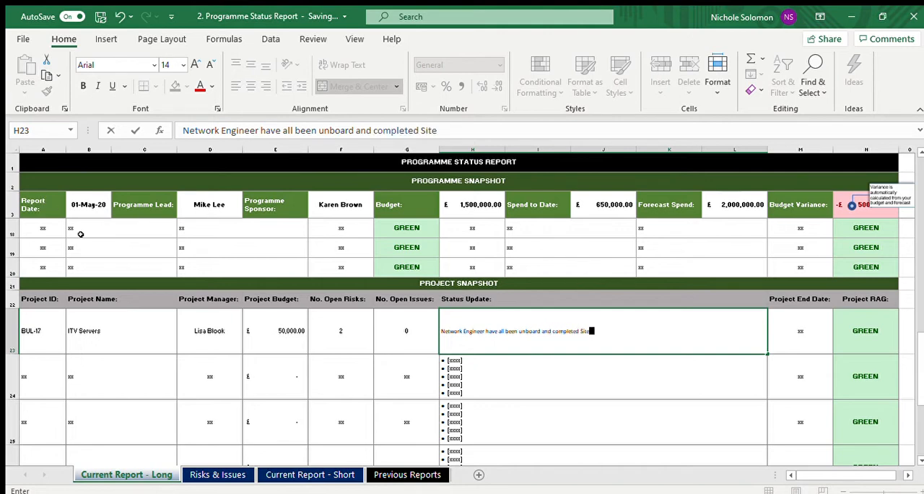
type(" Suverys")
key("Tab")
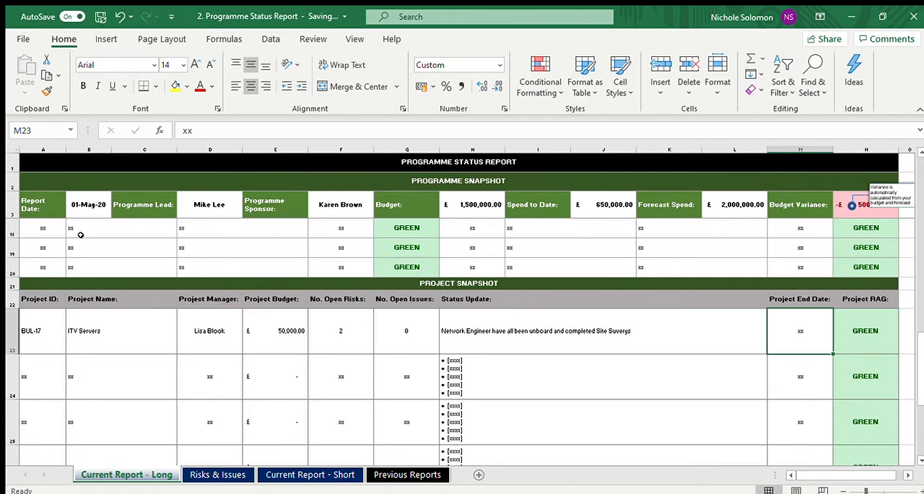
Step: Set the BUL-17 project's end date to 31/12/20 in the Project Snapshot
type("31/12/")
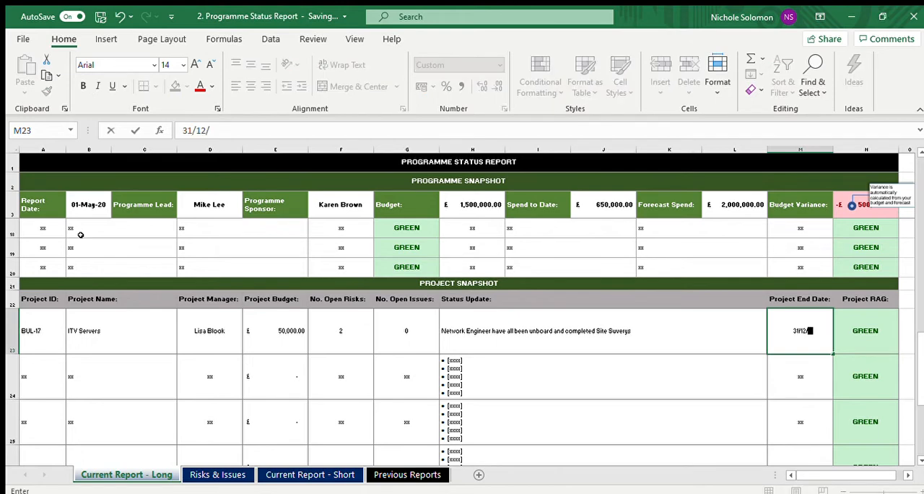
type("20")
key("Tab")
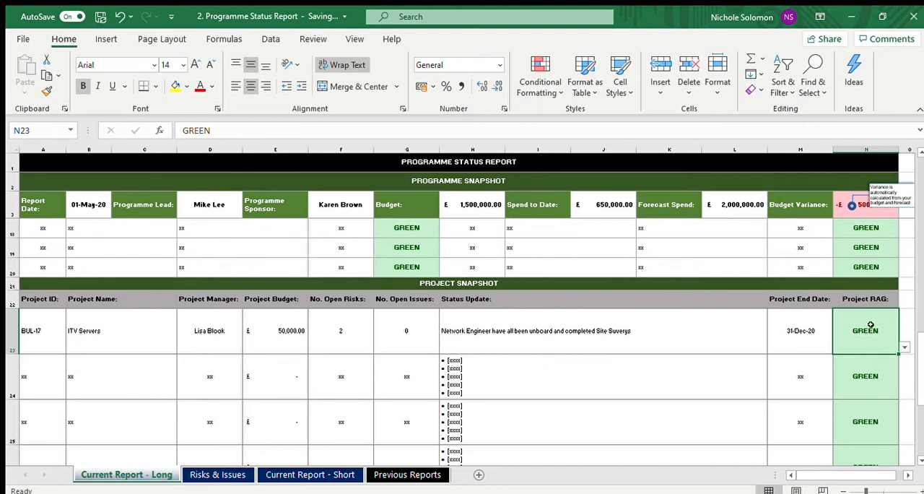
Step: Try the AMBER and RED options for the BUL-17 Project RAG and settle on COMPLETE
left_click(905, 349)
left_click(876, 363)
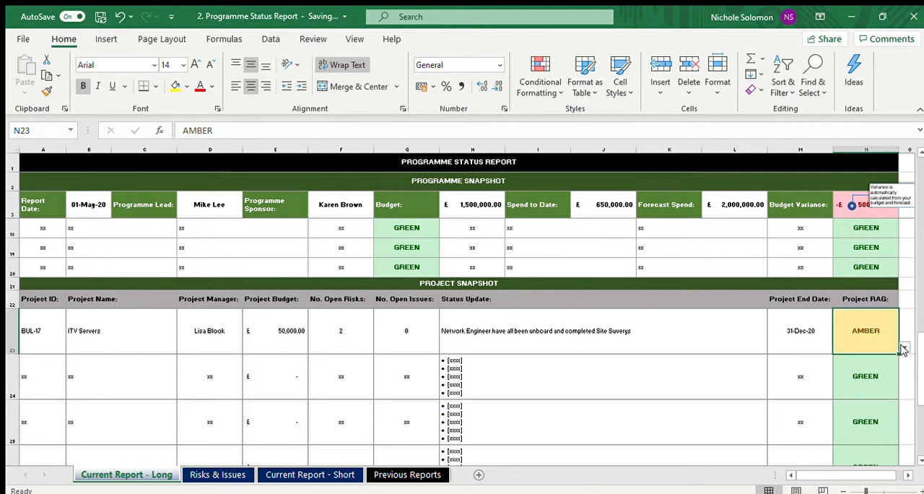
left_click(905, 349)
left_click(869, 364)
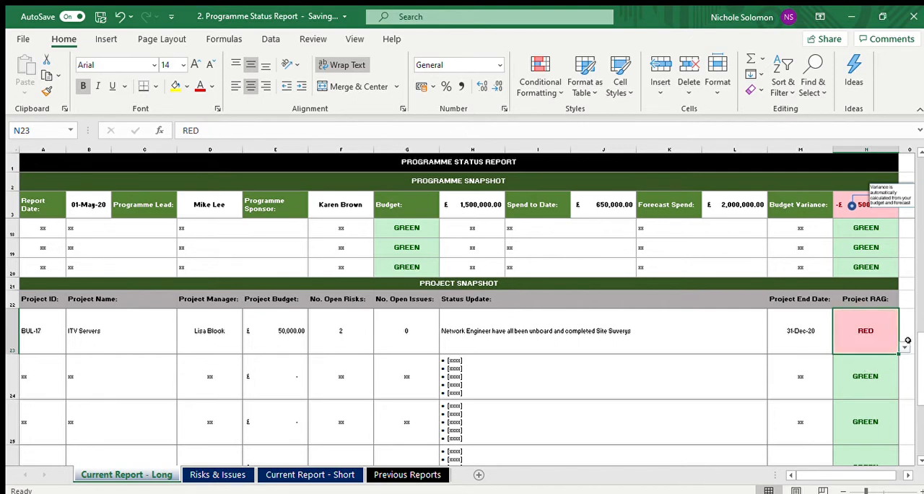
left_click(871, 366)
left_click(685, 365)
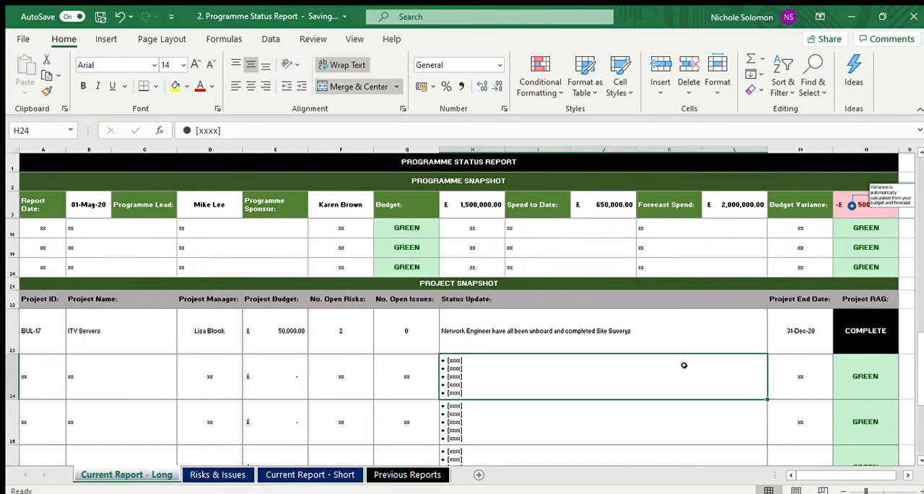
Step: Look over the long report from its programme snapshot down to the last Project Snapshot rows and return to the title
key("Left")
key("Left")
key("Left")
key("Left")
key("Left")
key("Left")
key("Up")
key("Up")
key("Up")
key("Up")
key("Up")
key("Up")
key("Up")
key("Up")
key("Up")
key("Up")
key("Up")
key("Up")
key("Up")
key("Up")
key("Up")
key("Up")
key("Up")
key("Up")
key("Up")
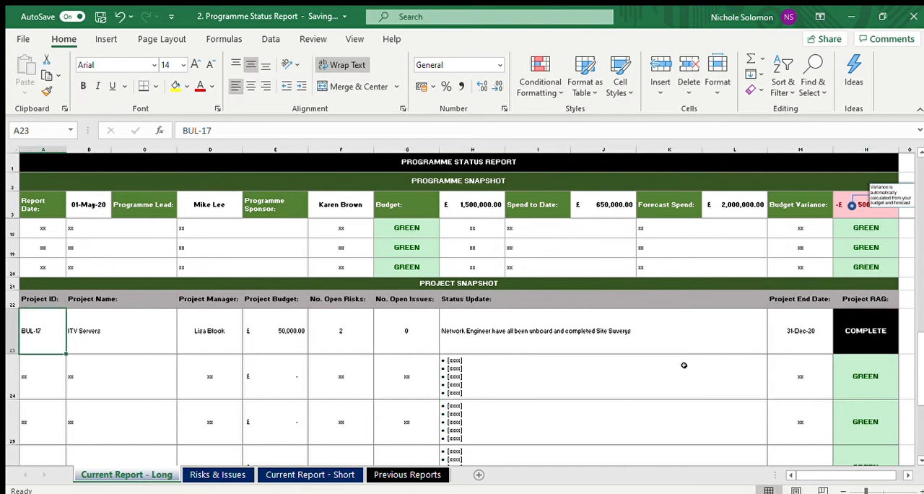
key("Down")
key("Down")
key("Down")
key("Down")
key("Down")
key("Down")
key("Down")
key("Down")
key("Down")
key("Down")
key("Down")
key("Down")
key("Down")
key("Down")
key("Down")
key("Down")
key("Down")
key("Down")
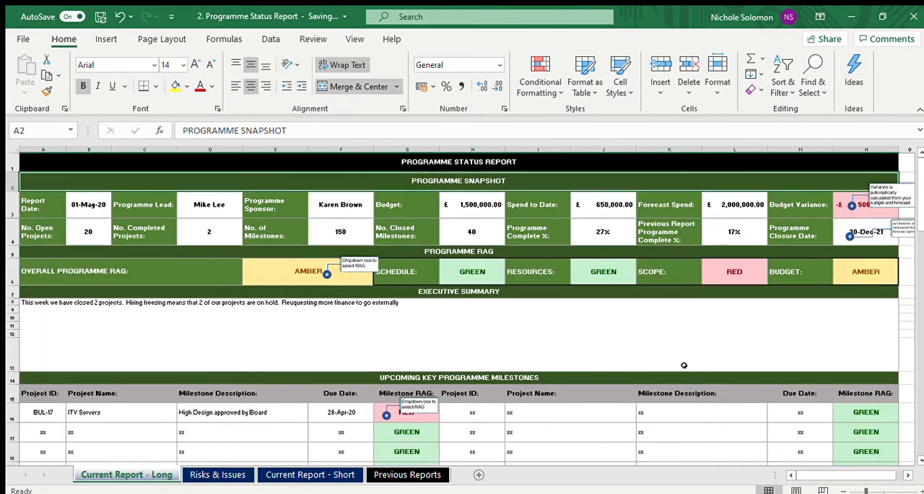
key("Down")
key("Down")
key("Down")
key("Down")
key("Down")
key("Down")
key("Down")
key("Down")
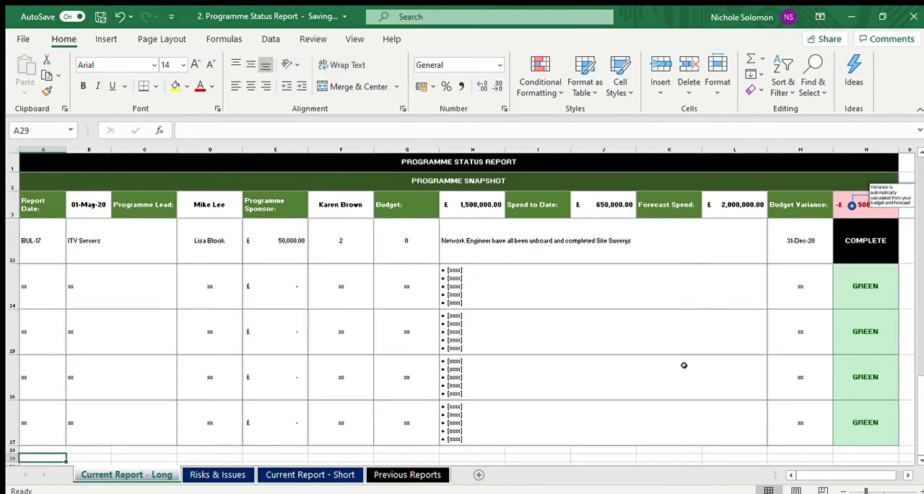
key("Up")
key("Up")
key("Up")
key("Up")
key("Up")
key("Up")
key("Up")
key("Up")
key("Up")
key("Up")
key("Up")
key("Up")
key("Up")
key("Up")
key("Up")
key("Up")
key("Up")
key("Up")
key("Up")
key("Up")
key("Up")
key("Up")
key("Up")
key("Up")
key("Up")
key("Up")
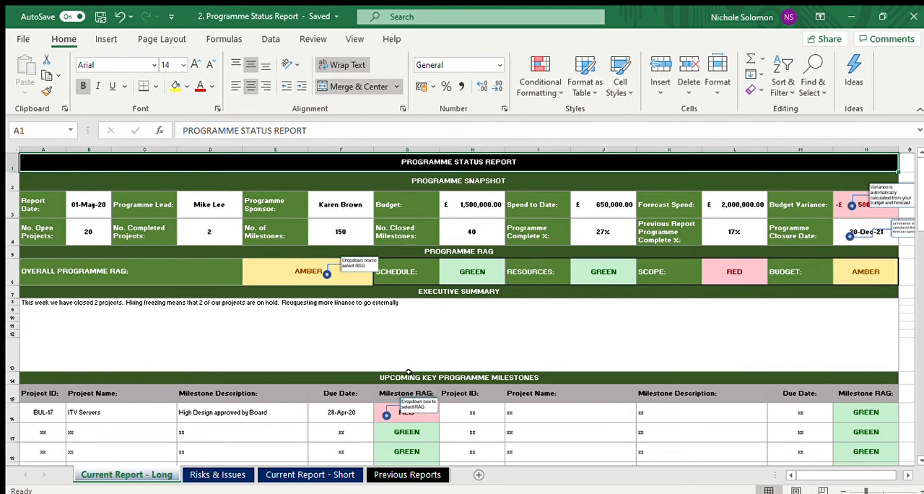
Step: Open the Risks & Issues sheet and go to its title row
left_click(393, 391)
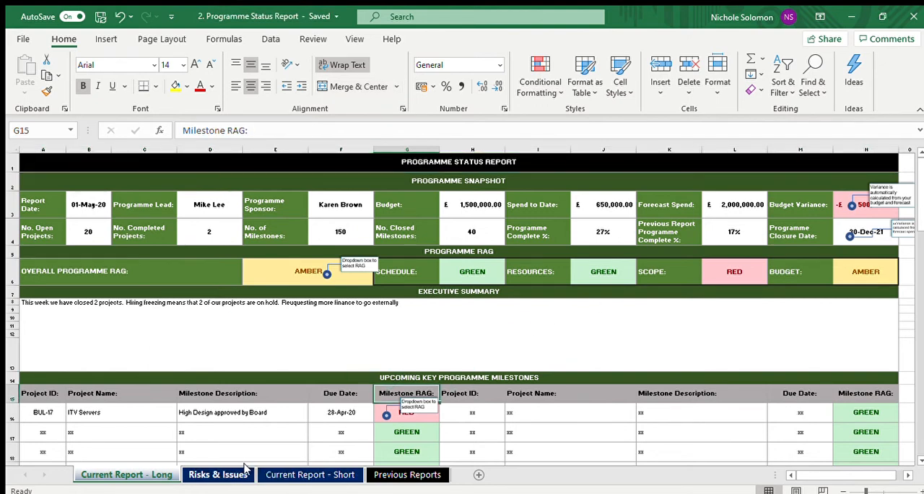
left_click(218, 474)
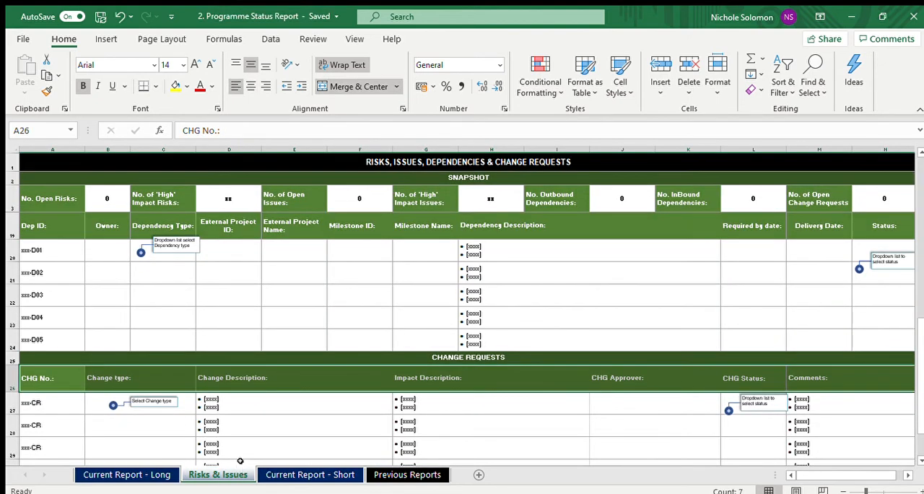
left_click(219, 296)
key("Up")
key("Up")
key("Up")
key("Up")
key("Up")
key("Up")
key("Up")
key("Up")
key("Up")
key("Up")
key("Up")
key("Up")
key("Up")
key("Up")
key("Up")
key("Up")
key("Up")
key("Up")
key("Up")
key("Up")
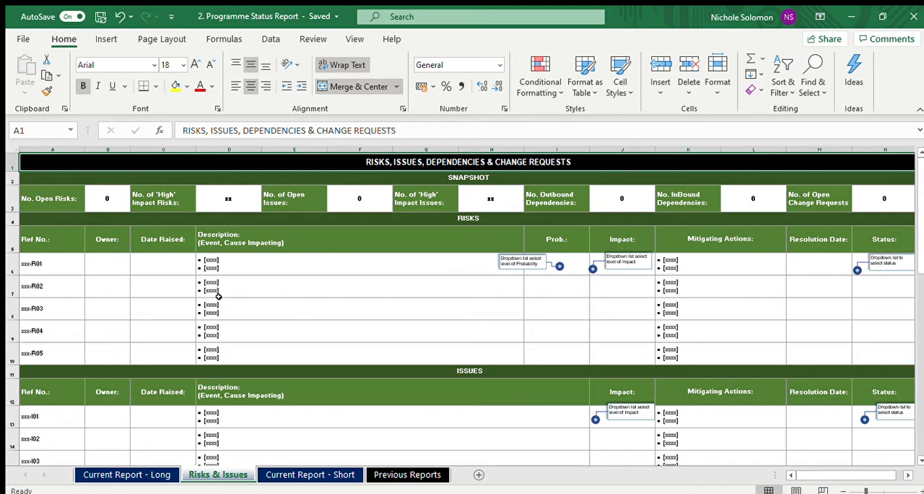
Step: Examine the layout of the Risks, Issues, Dependencies and Change Requests sections down to the sheet's end, and return to the title
left_click(246, 267)
key("Down")
key("Down")
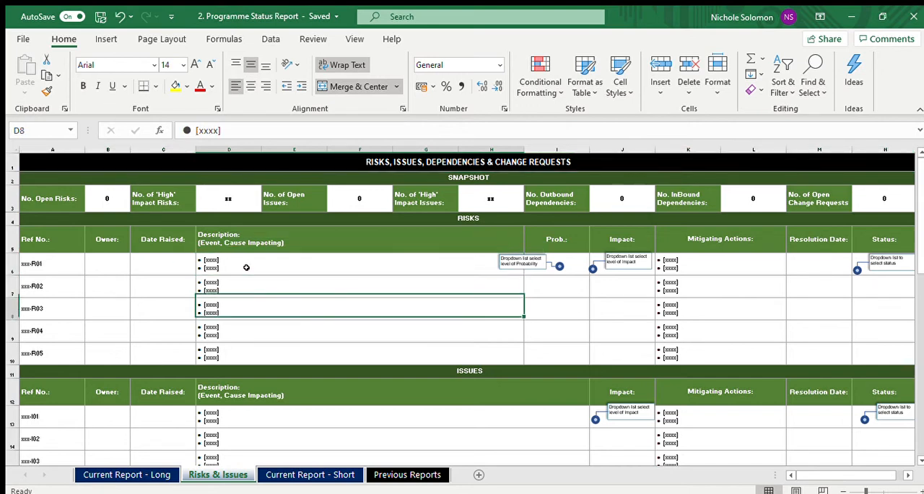
key("Down")
key("Down")
key("Down")
key("Down")
key("Down")
key("Down")
key("Down")
key("Down")
key("Down")
key("Down")
key("Down")
key("Down")
key("Down")
key("Down")
key("Down")
key("Down")
key("Down")
key("Down")
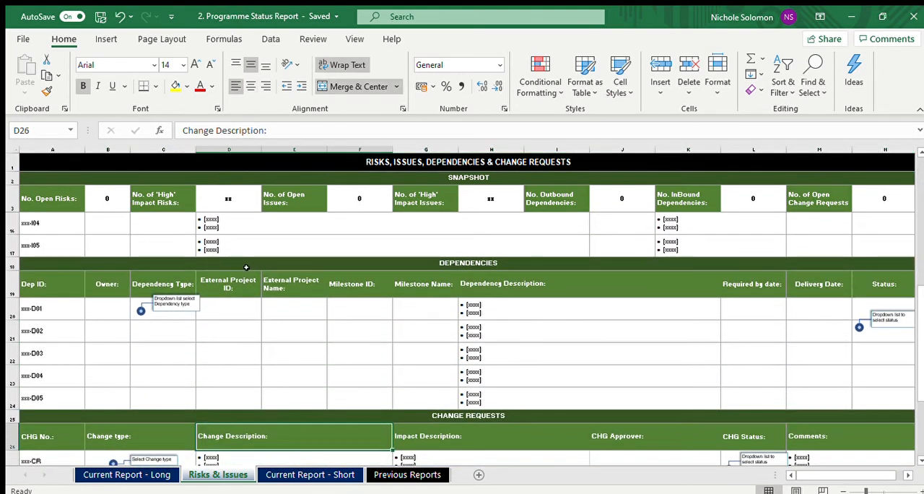
key("Down")
key("Down")
key("Down")
key("Down")
key("Down")
key("Down")
key("Down")
key("Down")
key("Down")
key("Down")
key("Down")
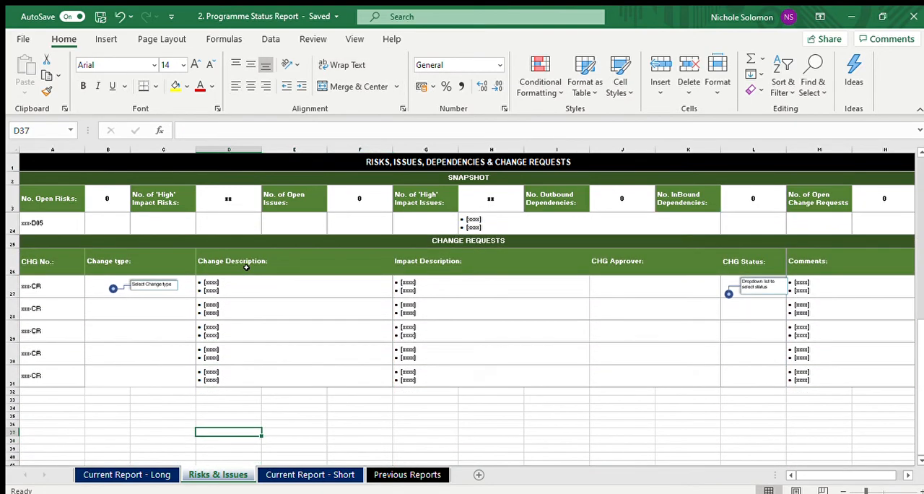
key("Up")
key("Up")
key("Up")
key("Up")
key("Up")
key("Up")
key("Up")
key("Up")
key("Up")
key("Up")
key("Up")
key("Up")
key("Up")
key("Up")
key("Up")
key("Up")
key("Up")
key("Up")
key("Up")
key("Up")
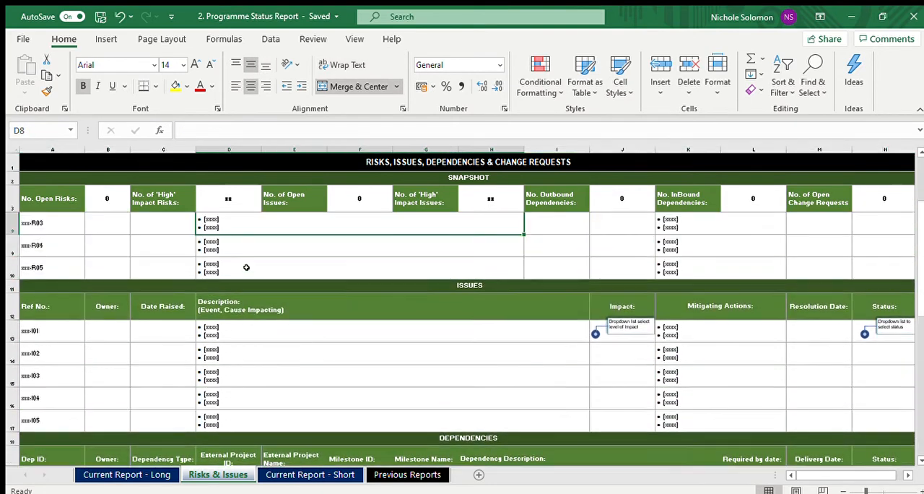
key("ctrl+Home")
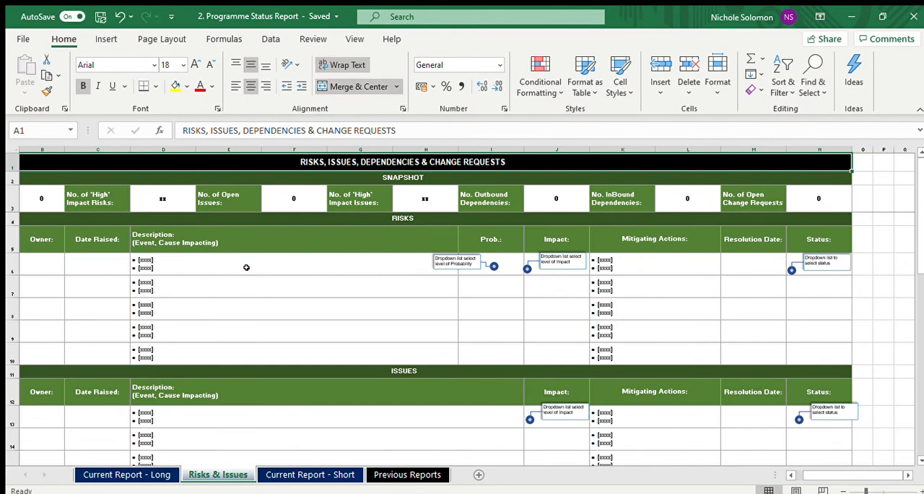
key("Left")
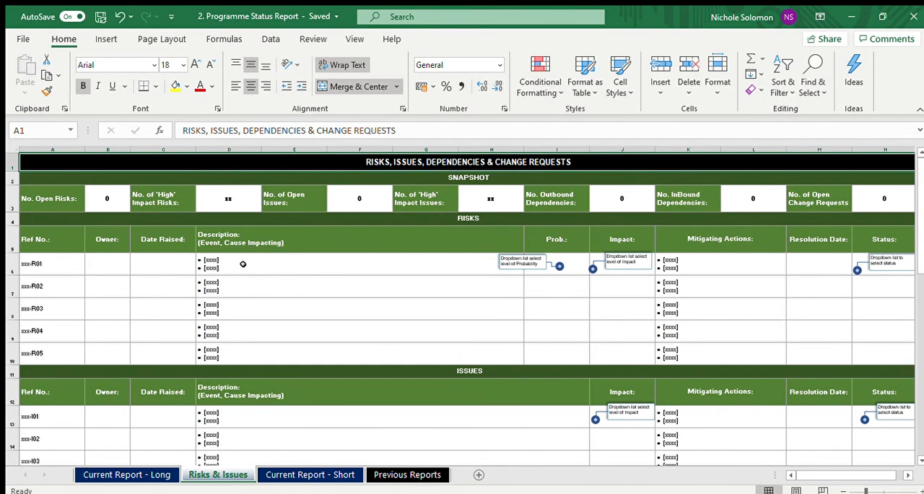
Step: Review the columns and dropdown hints of the risk, issue, dependency and change request tables once more
left_click(284, 247)
key("Down")
key("Down")
key("Down")
key("Down")
key("Down")
key("Down")
key("Down")
key("Down")
key("Down")
key("Down")
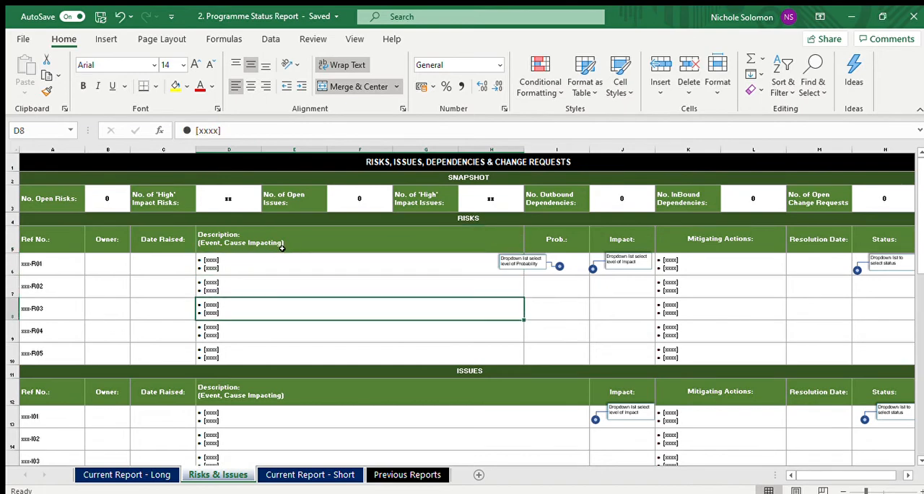
key("Down")
key("Down")
key("Down")
key("Down")
key("Down")
key("Down")
key("Down")
key("Down")
key("Down")
key("Down")
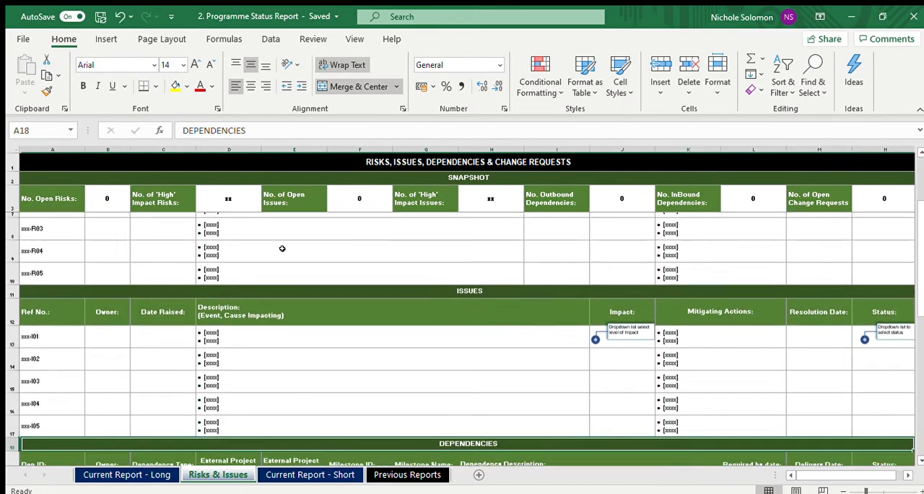
key("Down")
key("Down")
key("Down")
key("Down")
key("Down")
key("Down")
key("Down")
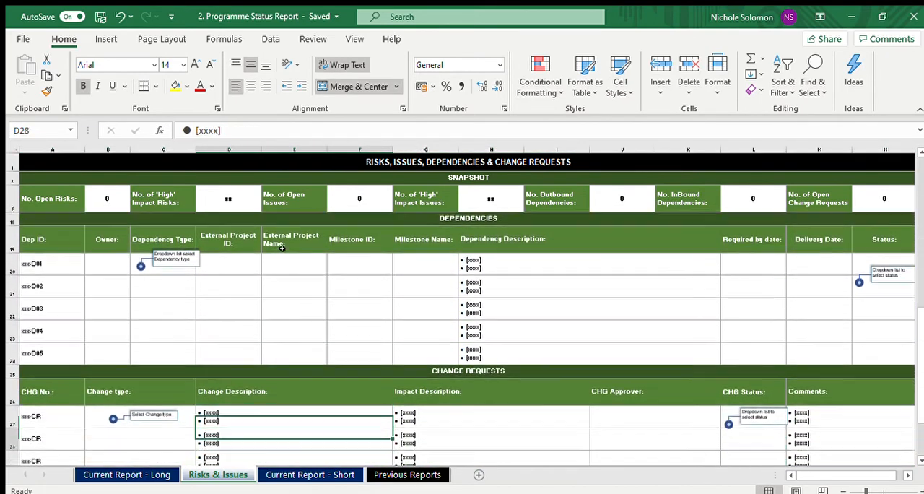
key("Up")
key("Up")
key("Up")
key("Up")
key("Up")
key("Up")
key("Up")
key("Up")
key("Up")
key("Up")
key("Up")
key("Up")
key("Up")
key("Up")
key("Up")
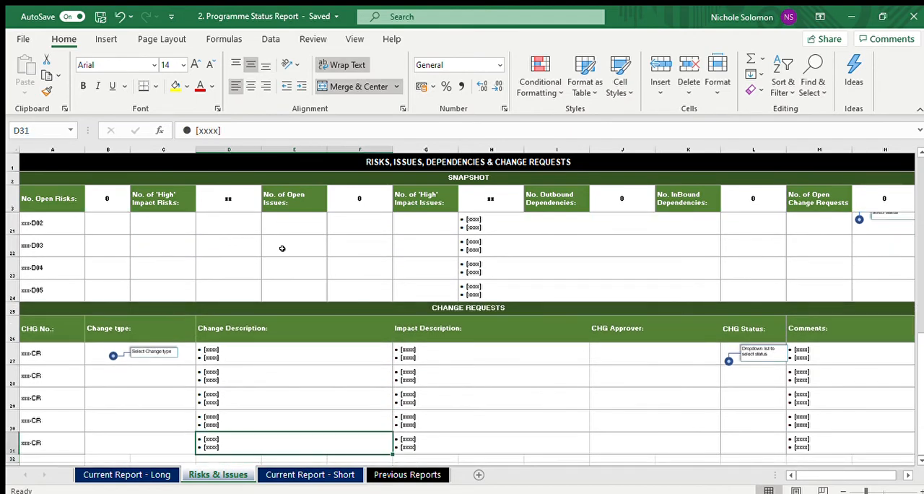
key("Up")
key("Up")
key("Up")
key("Up")
key("Up")
key("Up")
key("Up")
key("Up")
key("Up")
key("Up")
key("Up")
key("Up")
key("Up")
key("Up")
key("Up")
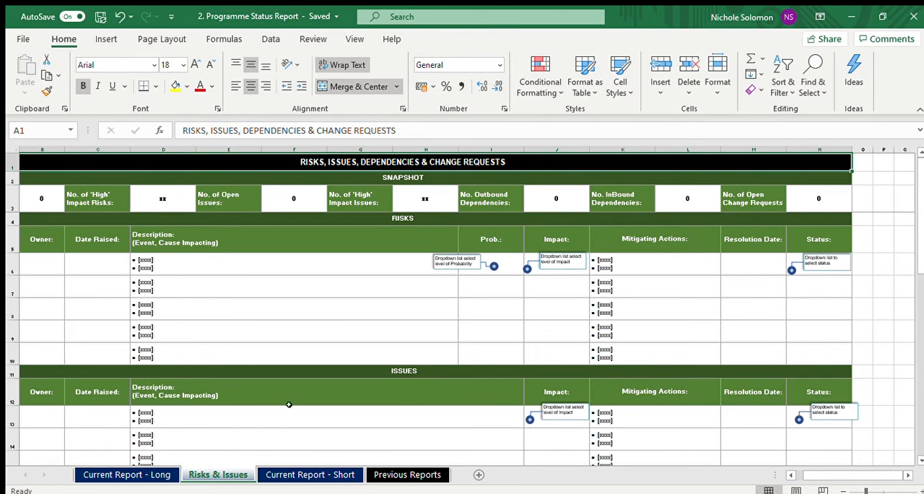
Step: Open the Current Report - Short sheet and examine its header and Programme RAG section
left_click(304, 474)
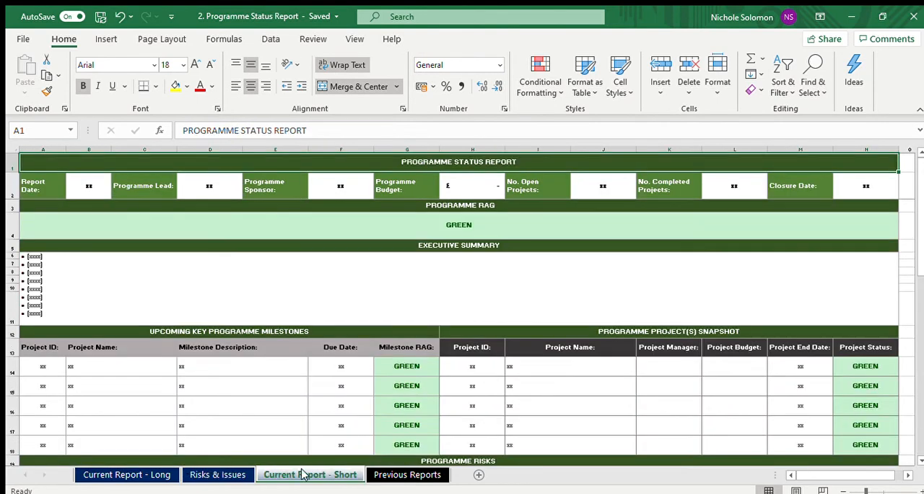
left_click(301, 281)
key("Up")
key("Up")
key("Up")
key("Up")
key("Up")
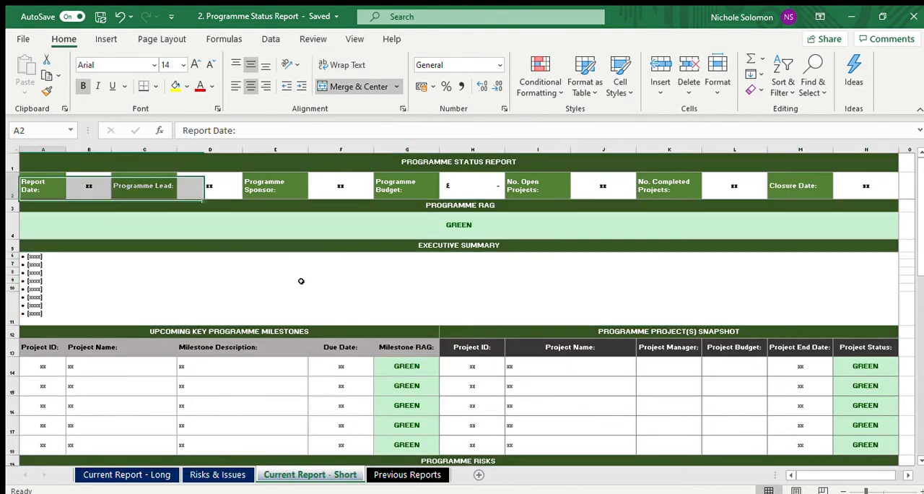
key("Down")
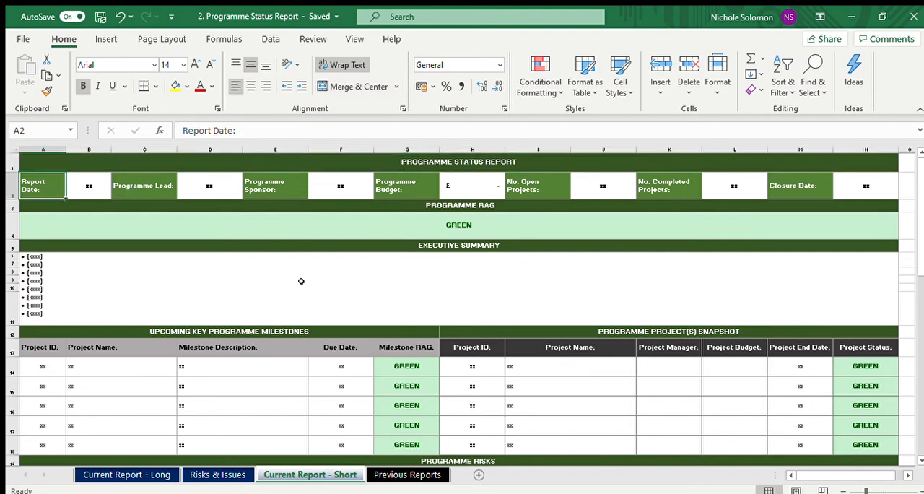
key("Down")
key("Down")
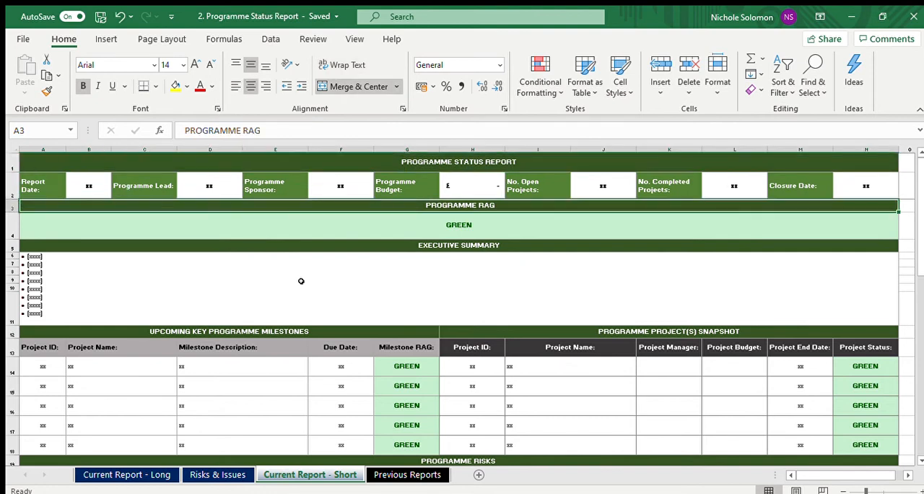
Step: Review the short report's header fields from Report Date across to No. Completed Projects
key("Up")
key("Up")
key("Right")
key("Right")
key("Right")
key("Right")
key("Right")
key("Right")
key("Right")
key("Right")
key("Right")
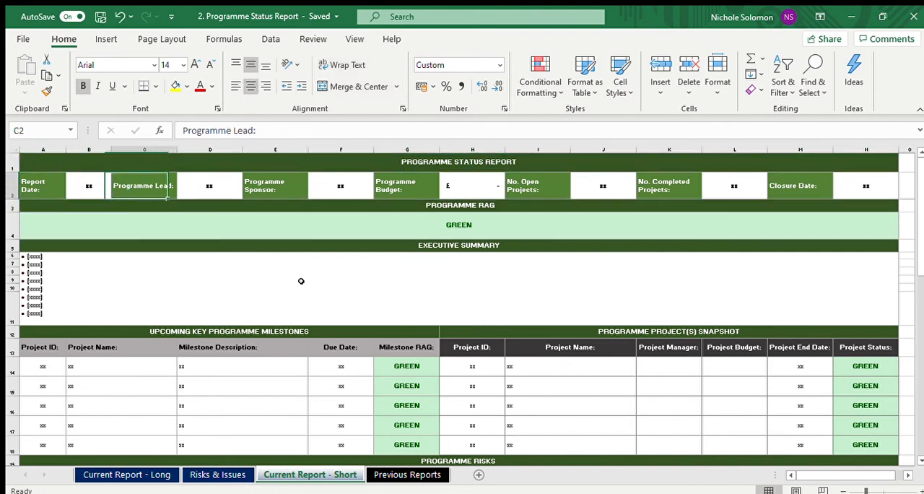
key("Right")
key("Right")
key("Right")
key("Right")
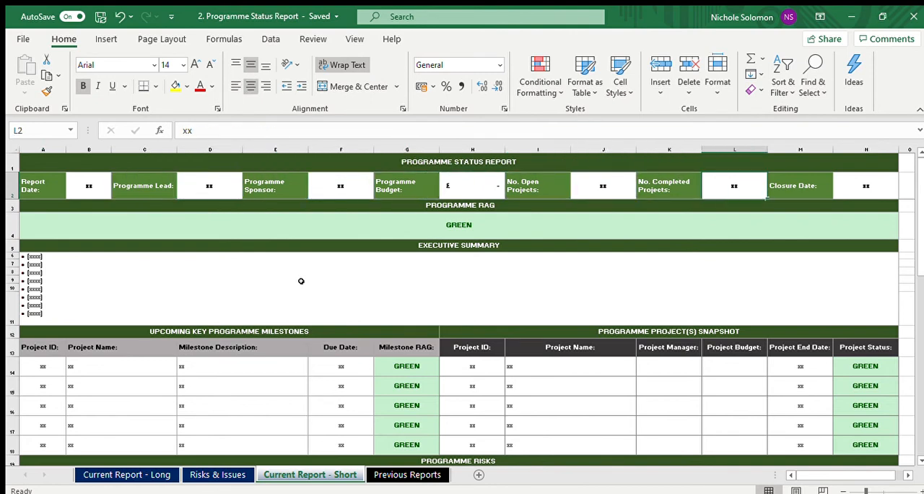
key("Left")
key("Left")
key("Left")
key("Left")
key("Left")
key("Left")
key("Left")
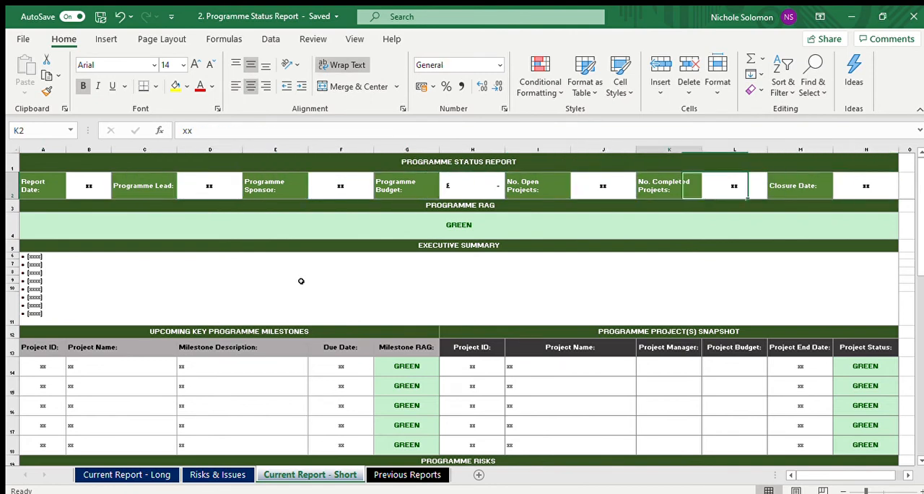
Step: Review the short report's remaining header fields, Programme RAG and Executive Summary, then check against the Current Report - Long sheet and return
key("Right")
key("Right")
key("Right")
key("Right")
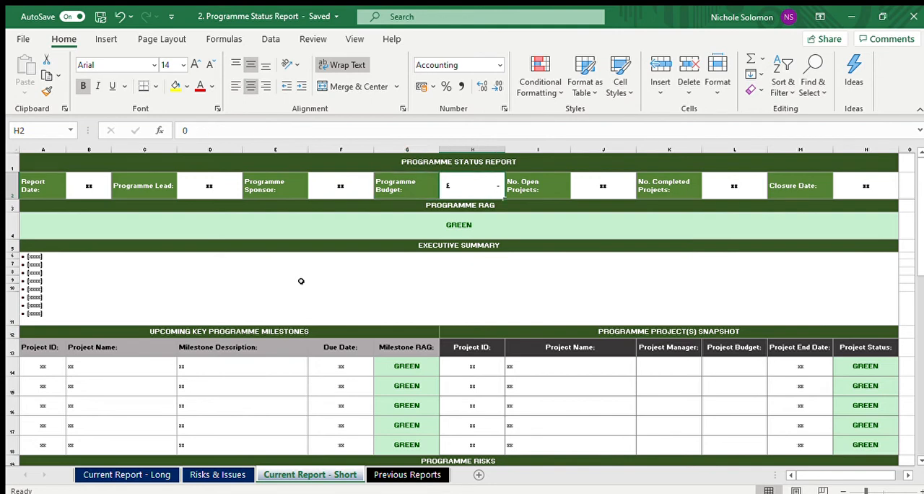
key("Right")
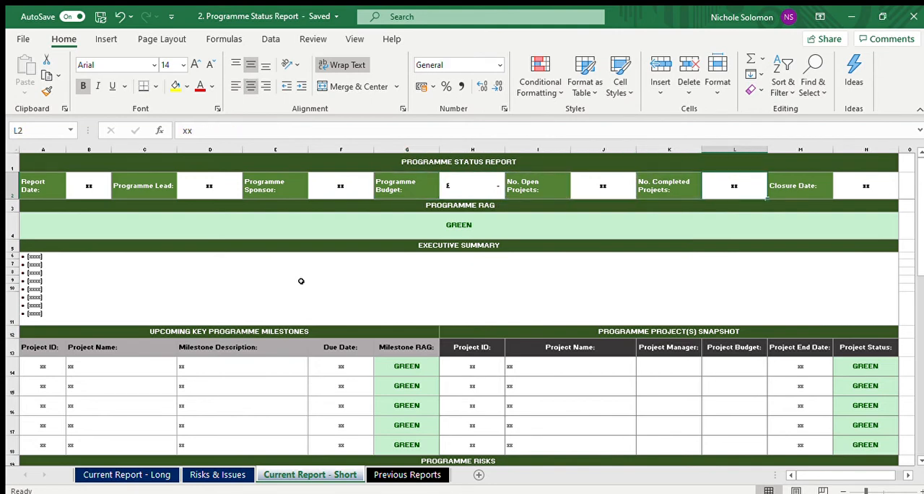
key("Down")
key("Down")
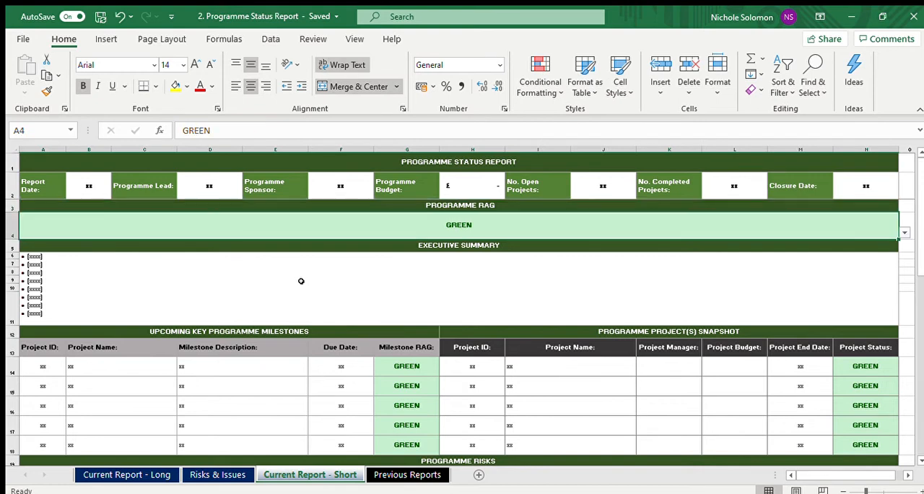
key("Down")
key("Up")
left_click(301, 280)
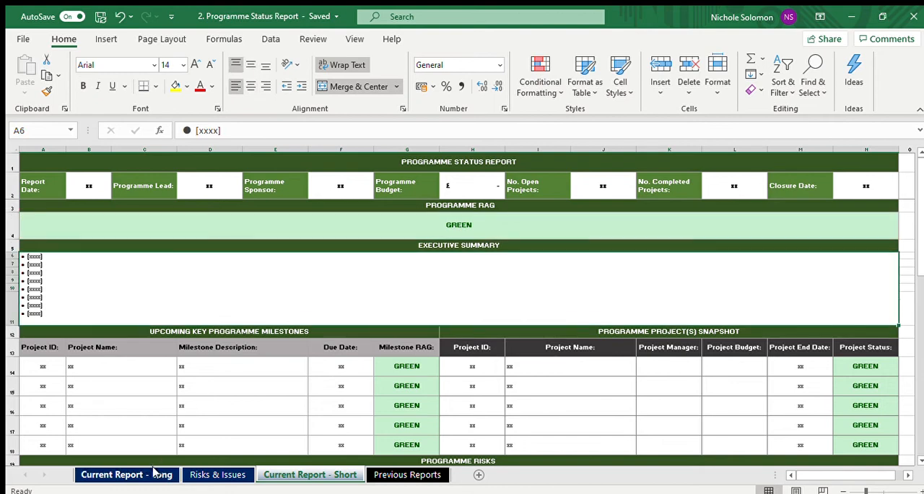
left_click(153, 473)
left_click(315, 475)
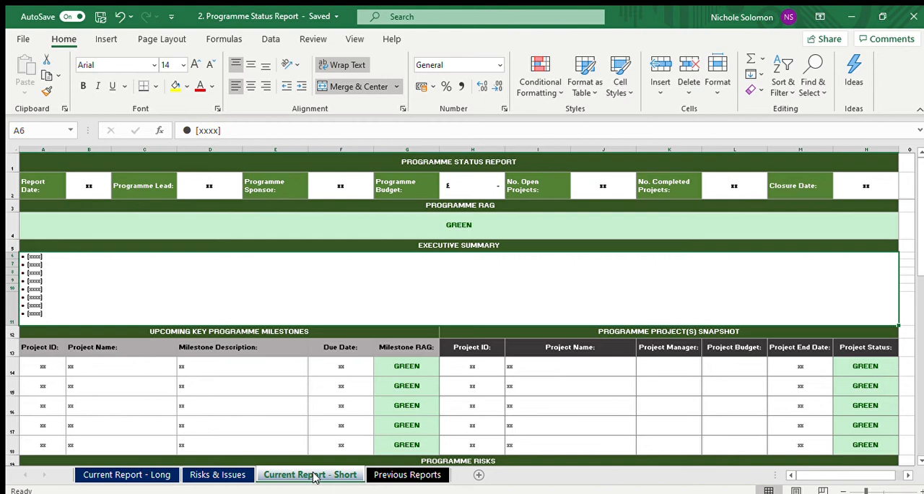
Step: Examine the Upcoming Key Programme Milestones table in the short report, through its rows and across its columns
left_click(136, 379)
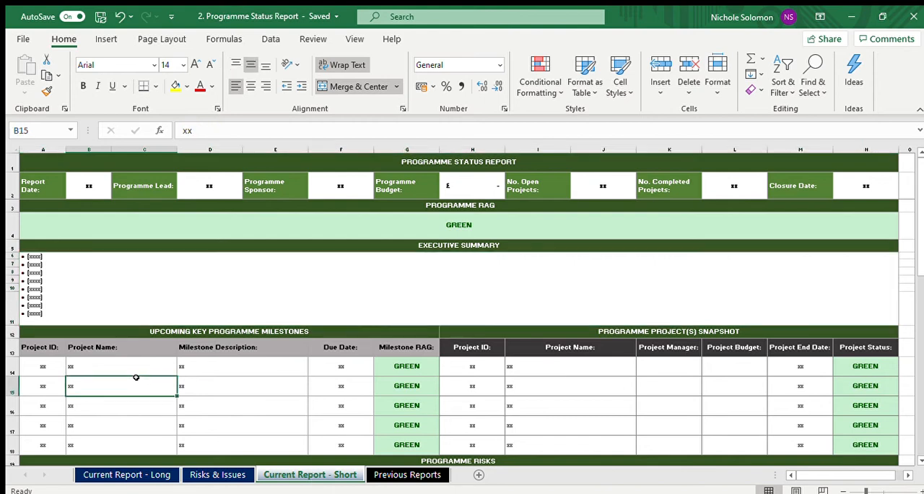
key("Down")
key("Down")
key("Down")
key("Down")
key("Down")
key("Up")
key("Up")
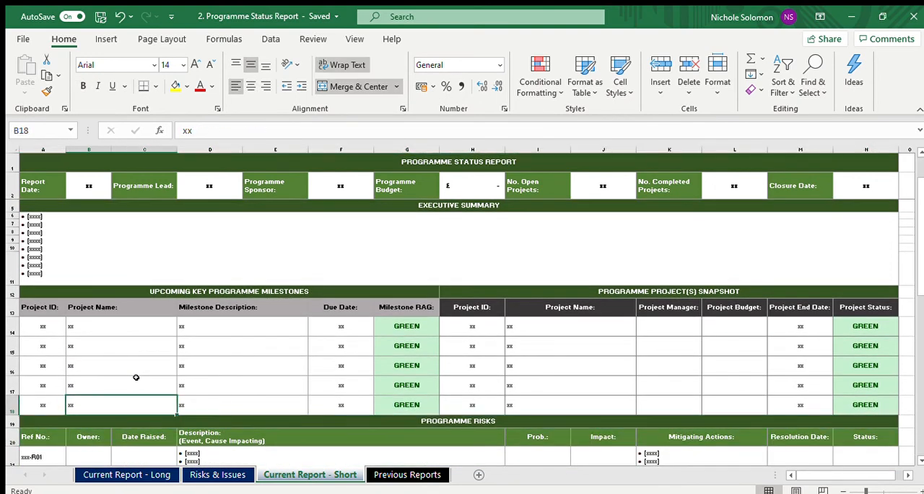
key("Up")
key("Up")
key("Up")
key("Up")
key("Up")
key("Down")
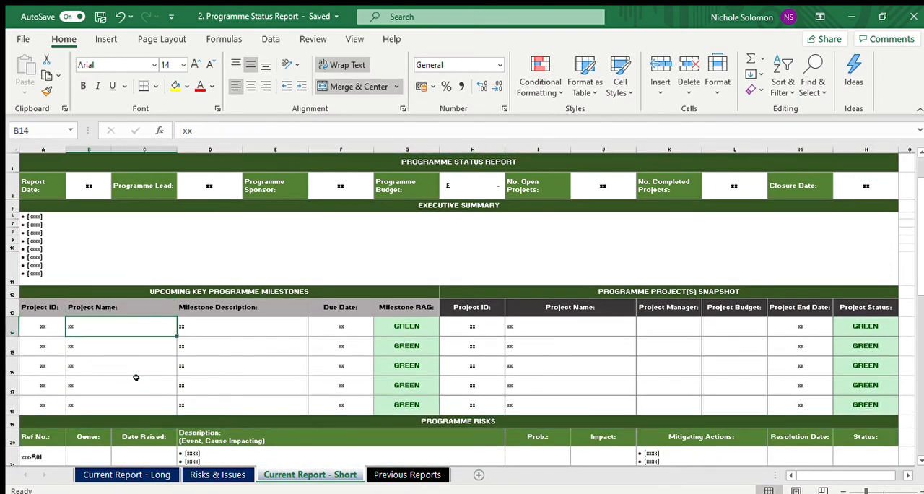
key("Right")
key("Right")
key("Right")
key("Right")
key("Right")
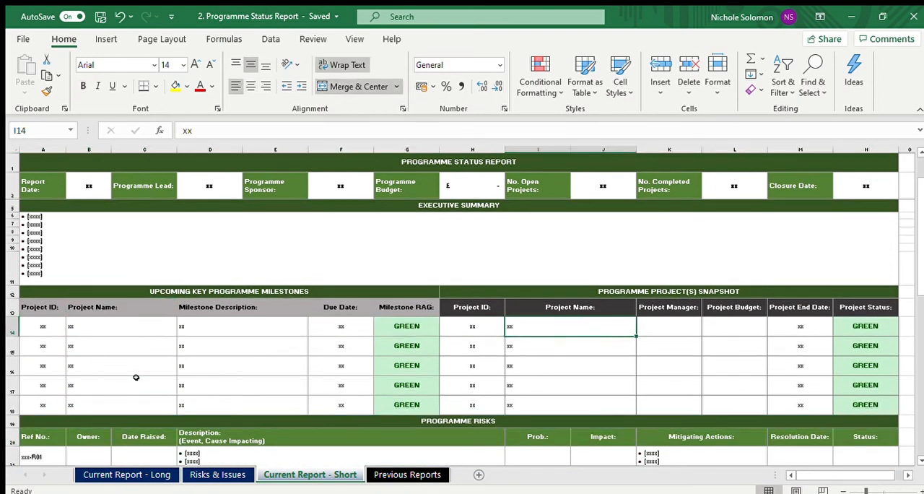
Step: Examine the Programme Project(s) Snapshot table, including its heading and the Project Manager and Project Budget columns
key("Left")
key("Right")
key("Right")
key("Right")
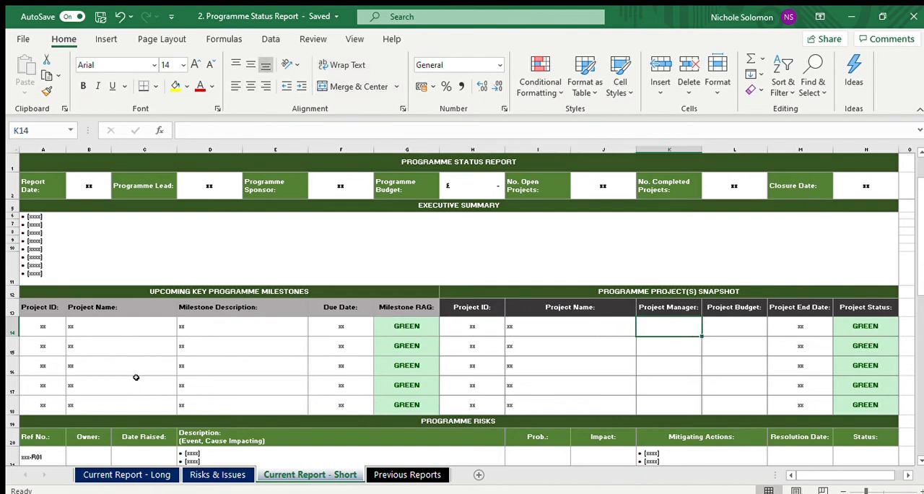
key("Up")
key("Down")
key("Down")
key("Down")
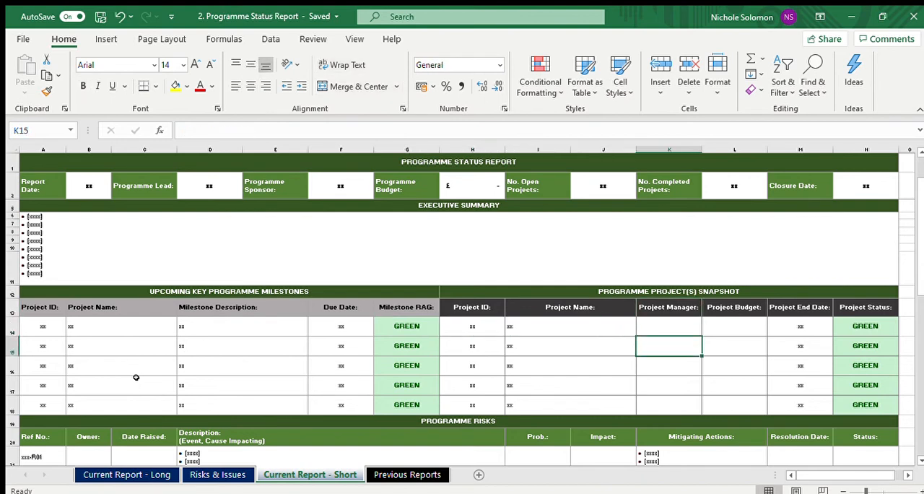
key("Up")
key("Up")
key("Up")
key("Up")
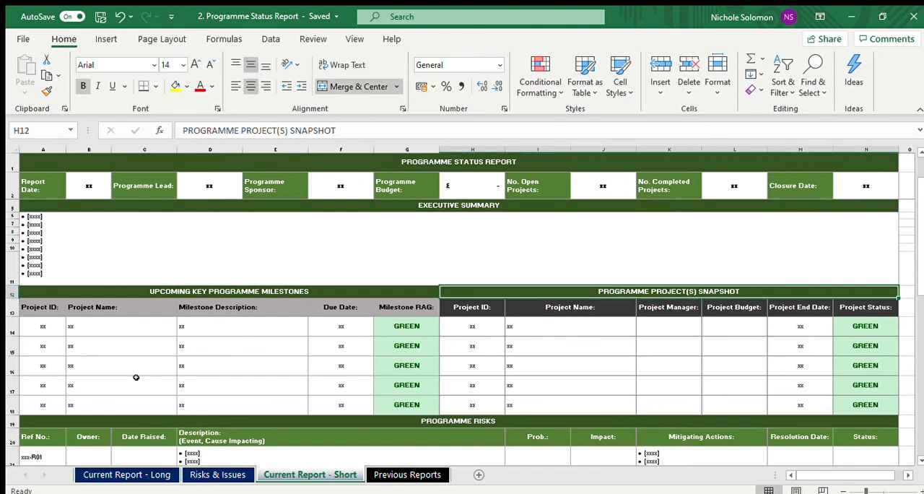
key("Down")
key("Down")
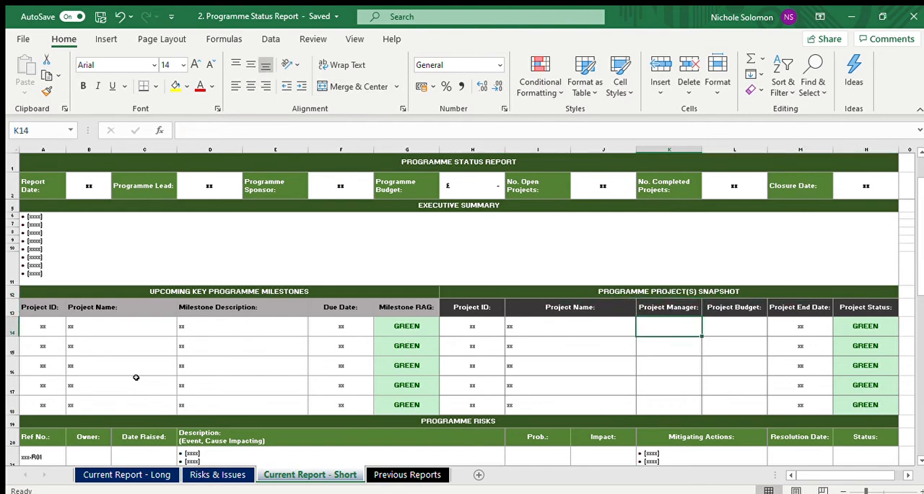
key("Right")
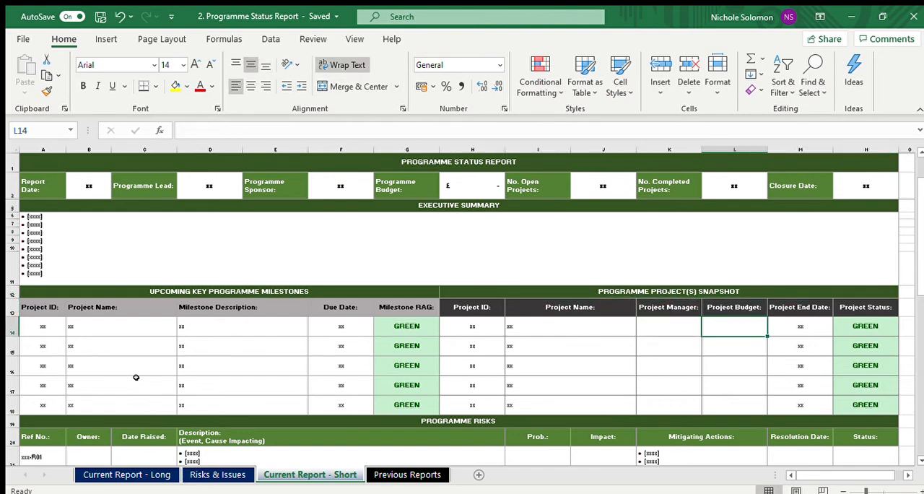
Step: Enter BUL-19 as the Project ID in the first row of the Programme Project(s) Snapshot
key("Left")
key("Left")
key("Left")
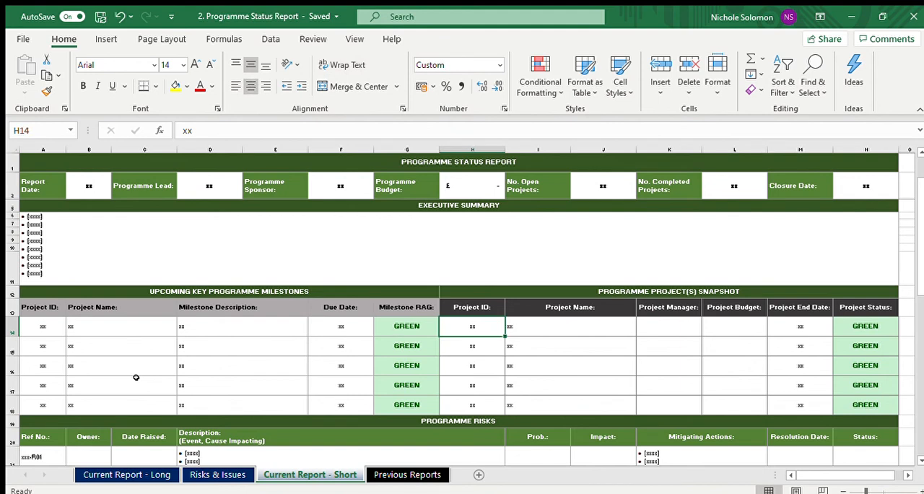
type("BUL")
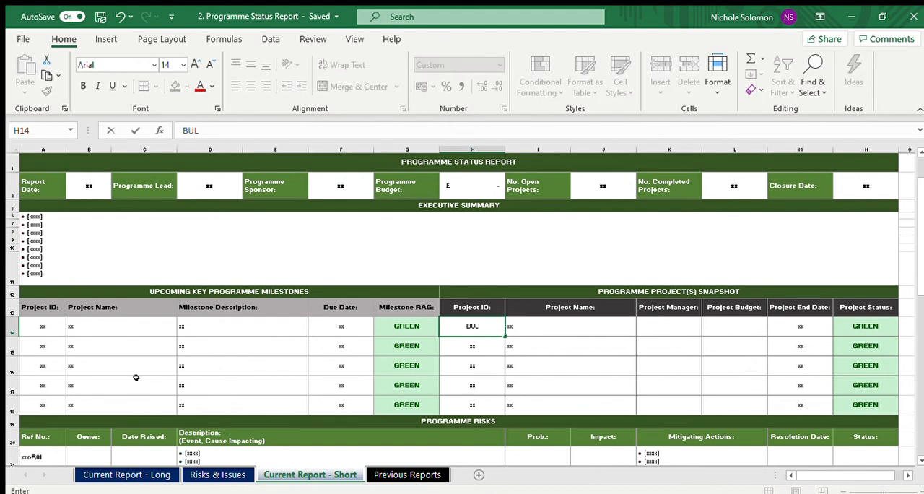
type("-19")
key("ctrl+Return")
Step: Enter ITV Server as the Project Name for project BUL-19 in the snapshot table
key("Right")
type("itv s")
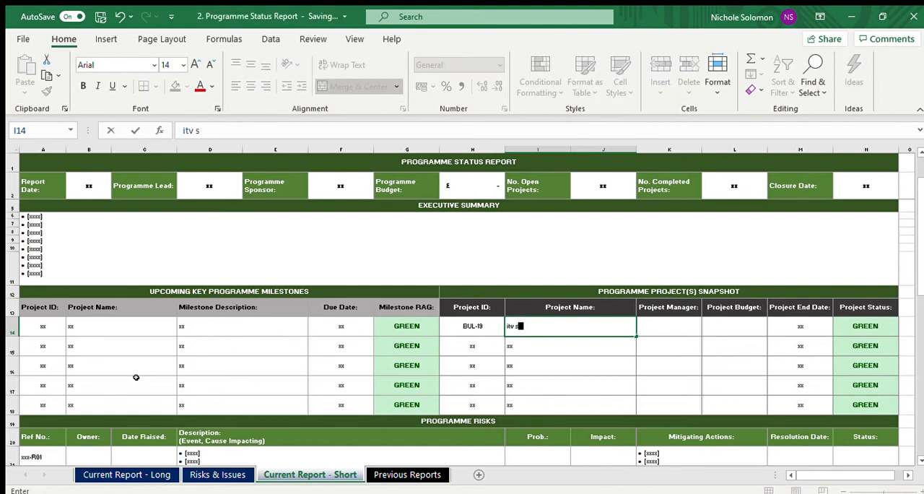
key("BackSpace")
key("BackSpace")
key("BackSpace")
key("BackSpace")
key("BackSpace")
type("ITV Server")
key("Right")
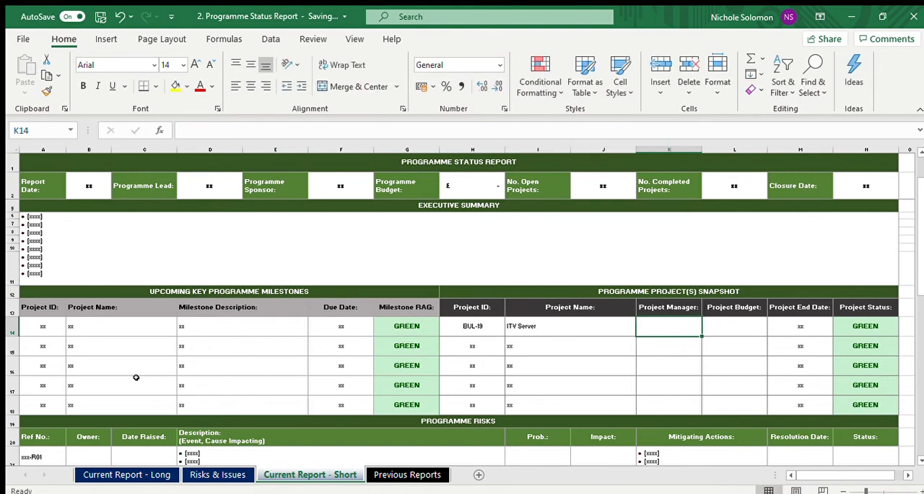
Step: Enter the project manager's full name for the ITV Server project in the snapshot table
type("k")
key("BackSpace")
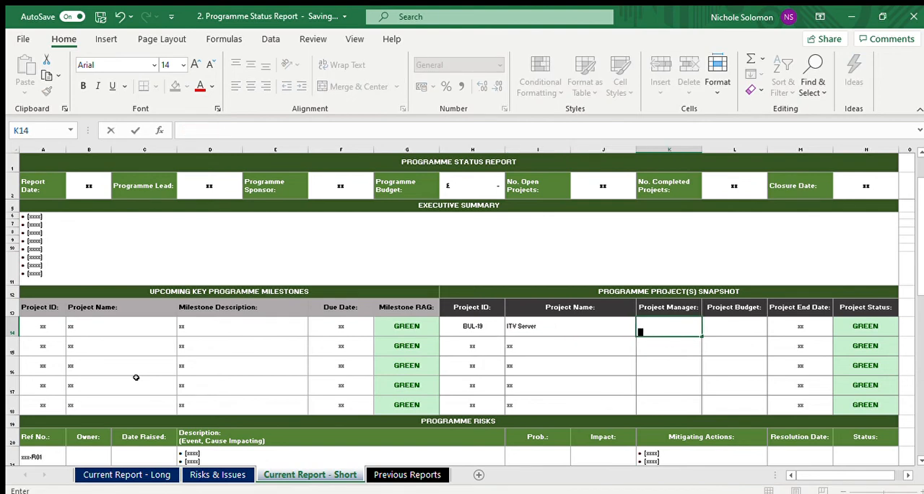
key("ctrl+Return")
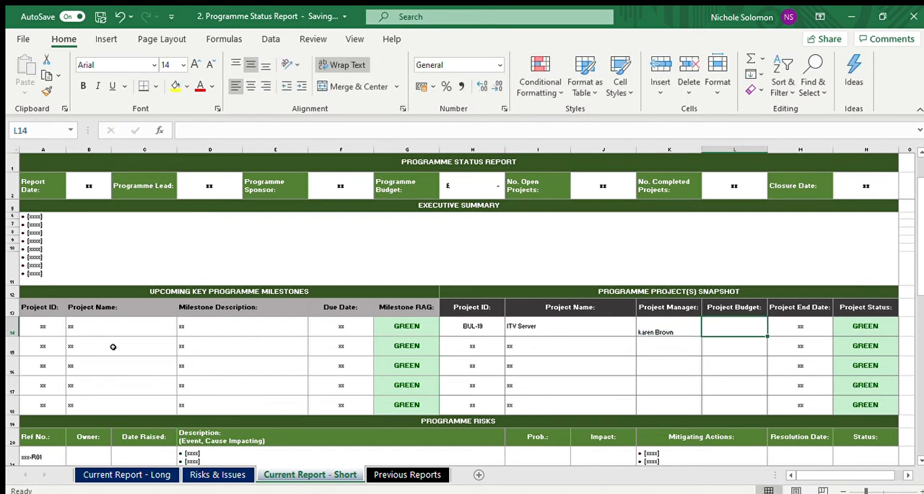
Step: Set the ITV Server project's budget to 50000 and its end date to 20/4/20
type("50000")
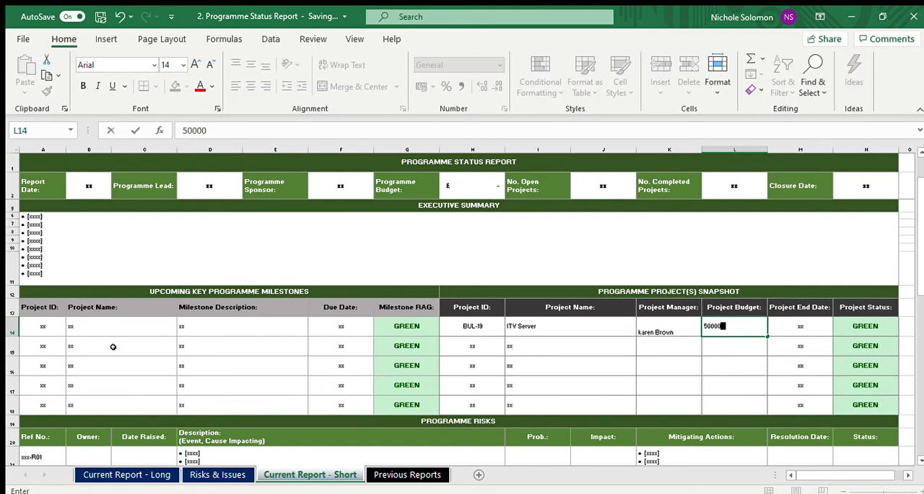
key("Tab")
key("Left")
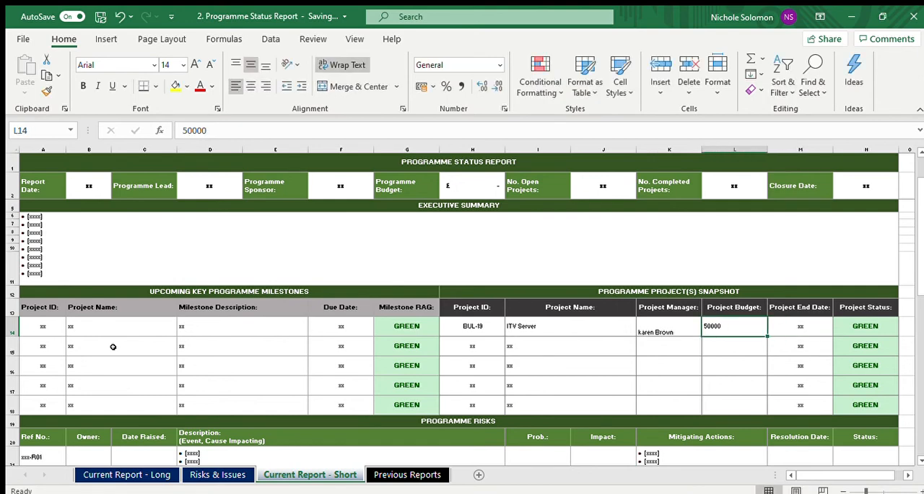
key("Right")
type("20/4/20")
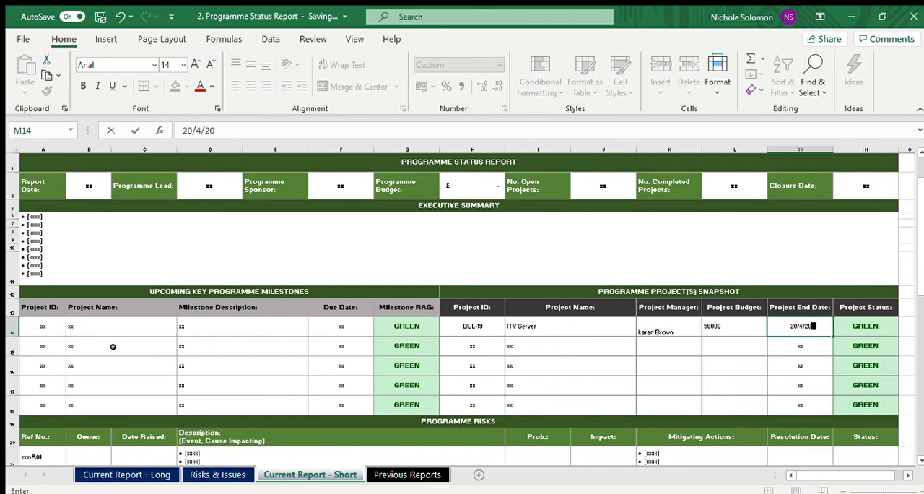
key("Return")
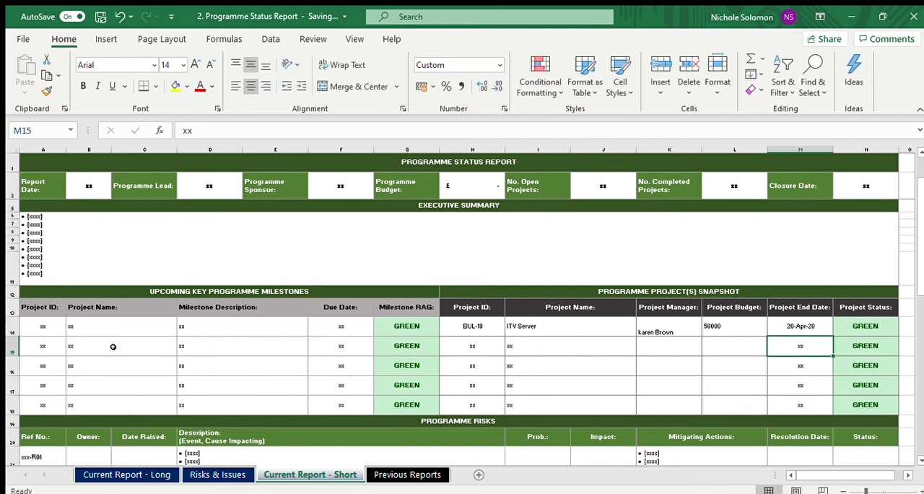
Step: Select the Project Budget cells in all five rows of the Programme Project(s) Snapshot to inspect the column
key("Up")
key("Left")
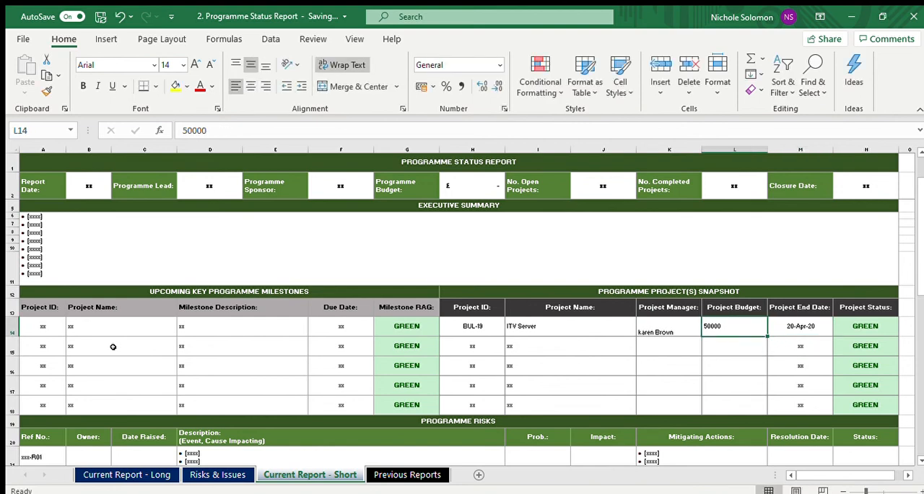
key("shift+Down")
key("shift+Down")
key("shift+Down")
key("shift+Down")
key("shift+space")
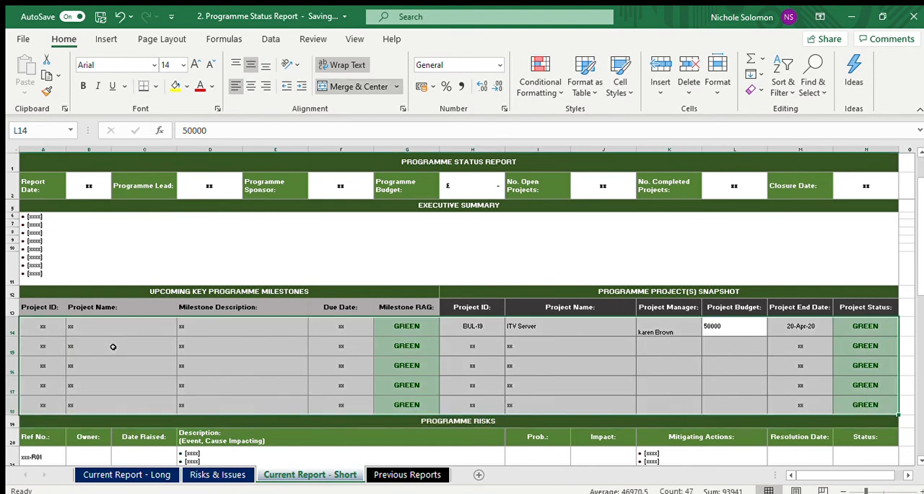
key("Up")
key("Down")
key("shift+Down")
key("shift+Down")
key("shift+Down")
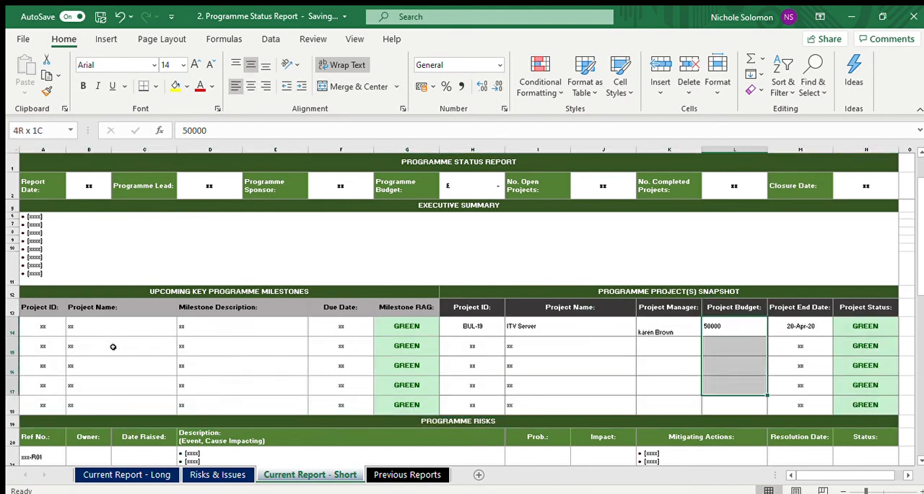
key("shift+Down")
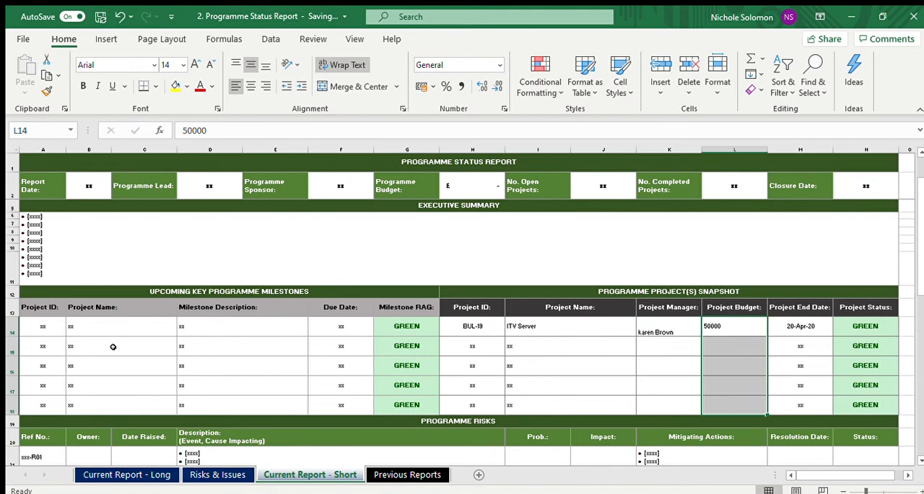
Step: Look through the short report's Programme Risks and Programme Issues sections to the sheet's end and return to Programme RAG
key("Down")
key("Down")
key("Down")
key("Down")
key("Down")
key("Down")
key("Down")
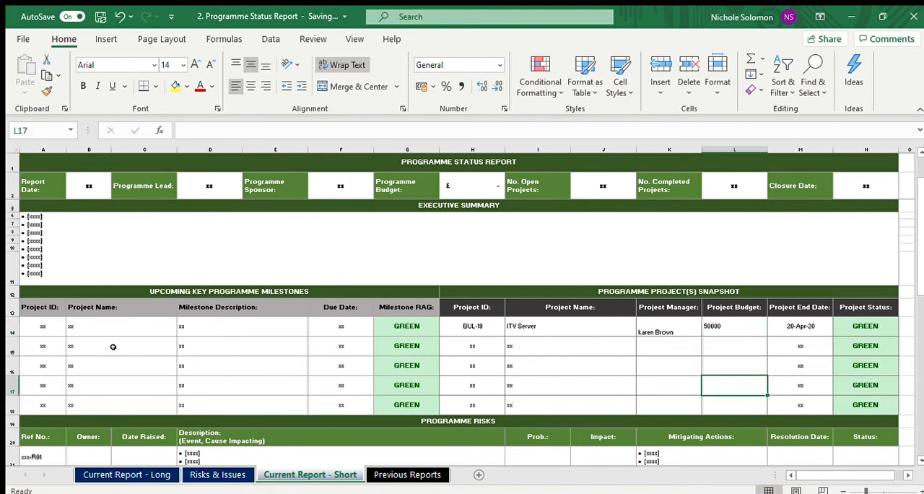
key("Down")
key("Down")
key("Down")
key("Down")
key("Down")
key("Down")
key("Down")
key("Down")
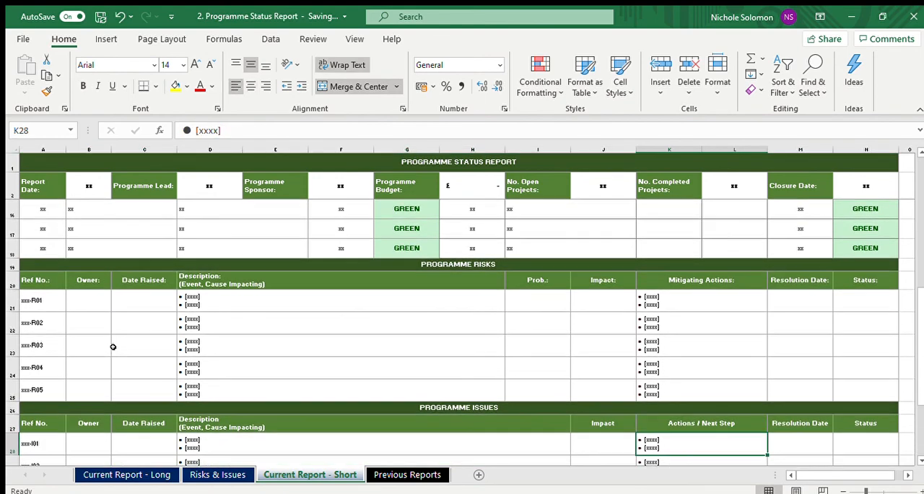
key("Down")
key("Down")
key("Down")
key("Down")
key("Down")
key("Down")
key("Down")
key("Down")
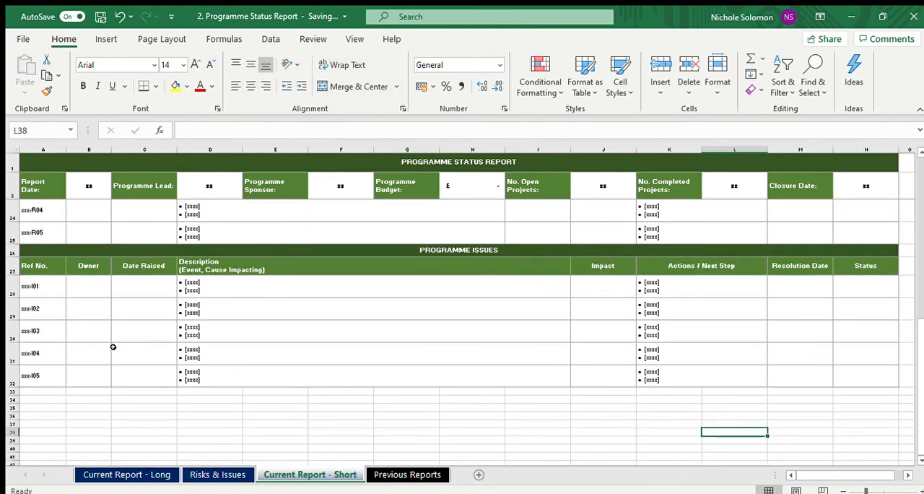
key("Up")
key("Up")
key("Up")
key("Up")
key("Up")
key("Up")
key("Up")
key("Up")
key("Up")
key("Up")
key("Up")
key("Up")
key("Up")
key("Up")
key("Up")
key("Up")
key("Up")
key("Up")
key("Up")
key("Up")
key("Up")
key("Up")
key("Up")
key("Up")
key("Up")
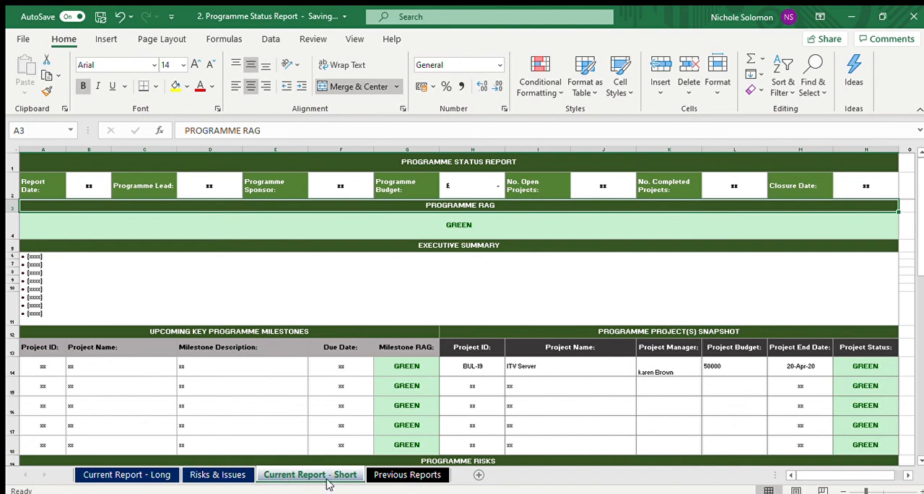
Step: Compare the Risks & Issues sheet with the Programme Risks and Programme Issues tables in the Current Report - Short sheet
left_click(232, 473)
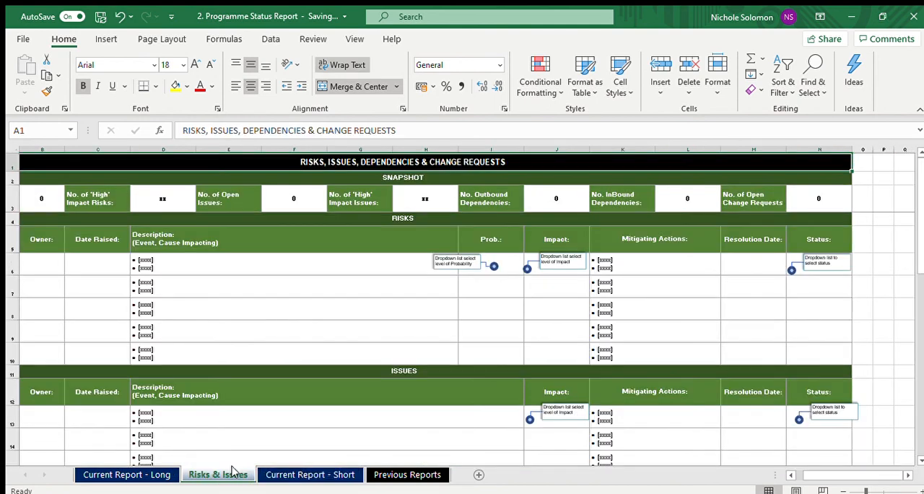
left_click(296, 476)
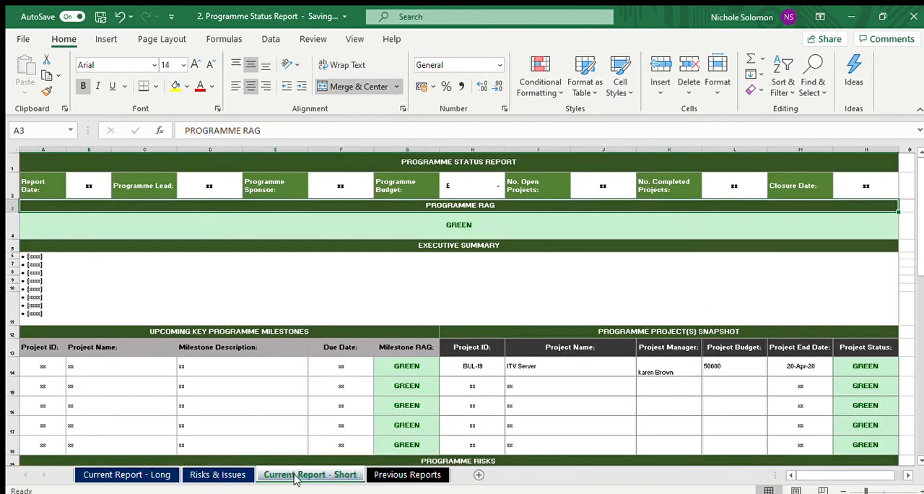
left_click(338, 385)
key("Down")
key("Down")
key("Down")
key("Down")
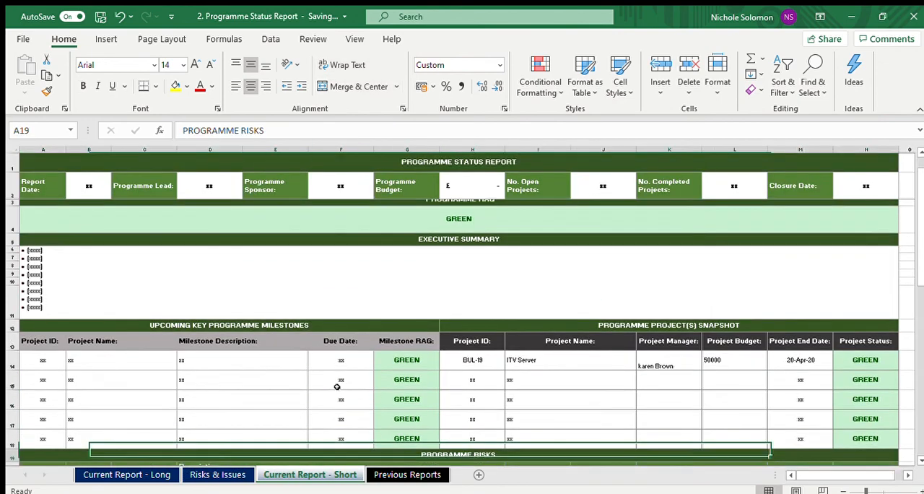
key("Down")
key("Down")
key("Down")
key("Down")
key("Down")
key("Down")
key("Down")
key("Down")
key("Down")
key("Down")
key("Down")
key("Right")
key("Right")
key("Right")
key("Down")
key("Down")
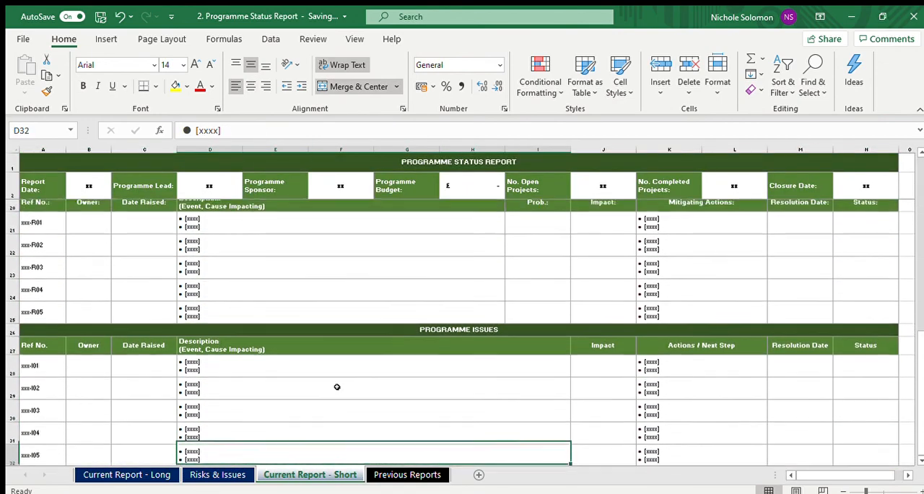
key("Down")
key("Down")
key("Down")
key("Right")
key("Right")
key("Up")
key("Up")
key("Up")
key("Up")
key("Up")
key("Up")
key("Up")
key("Up")
key("Up")
key("Up")
key("Up")
key("Up")
key("Up")
key("Up")
key("Up")
key("Up")
key("Up")
key("Up")
key("Up")
key("Up")
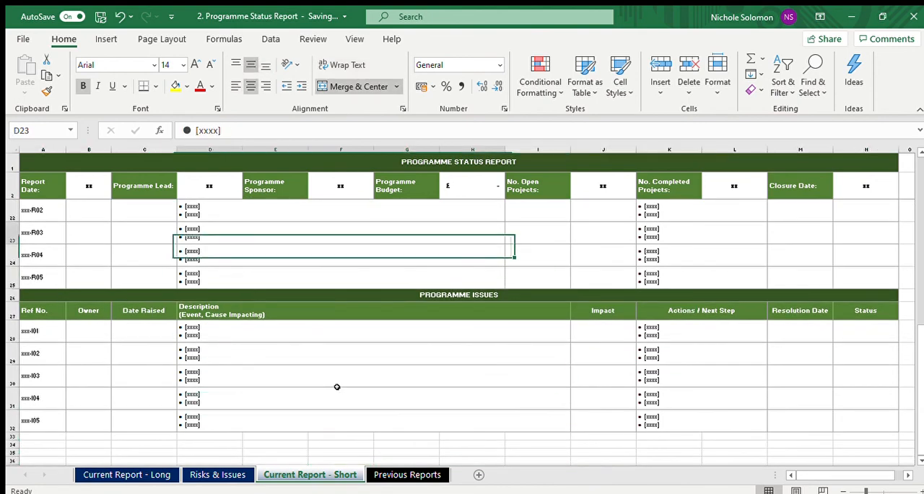